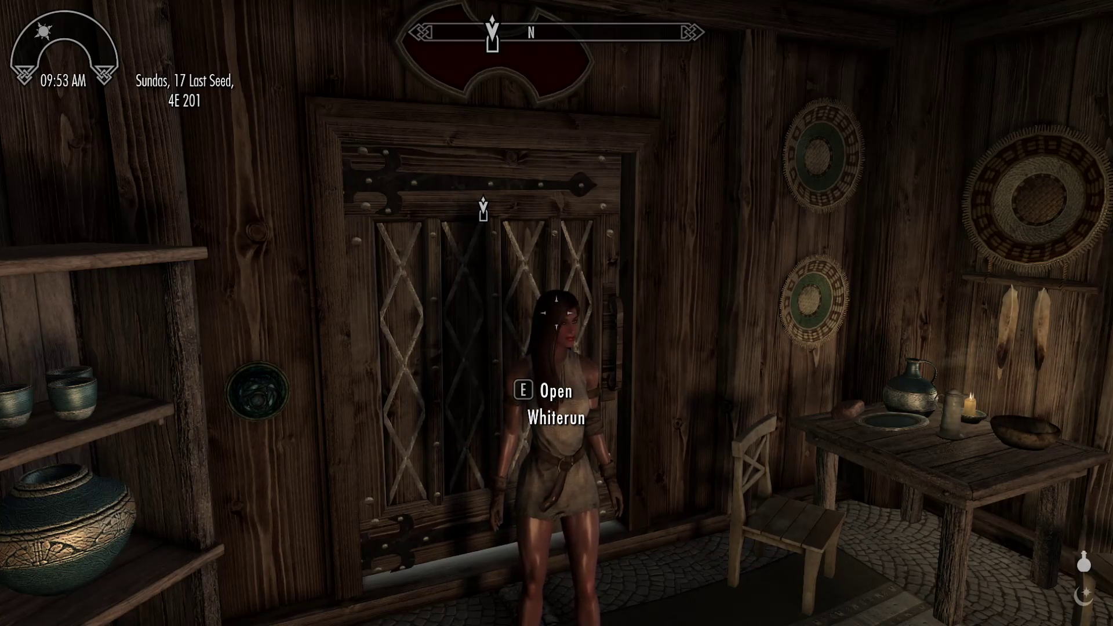
# Step: Open Skyrim's developer console and start typing the showracemenu command
pyautogui.press('`')
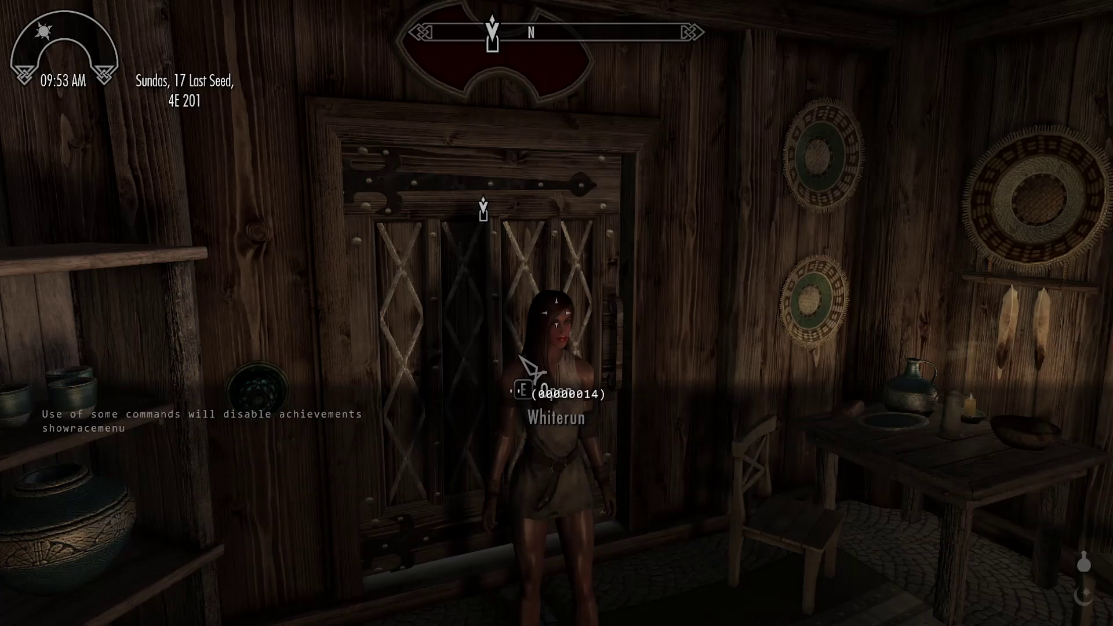
pyautogui.press('`')
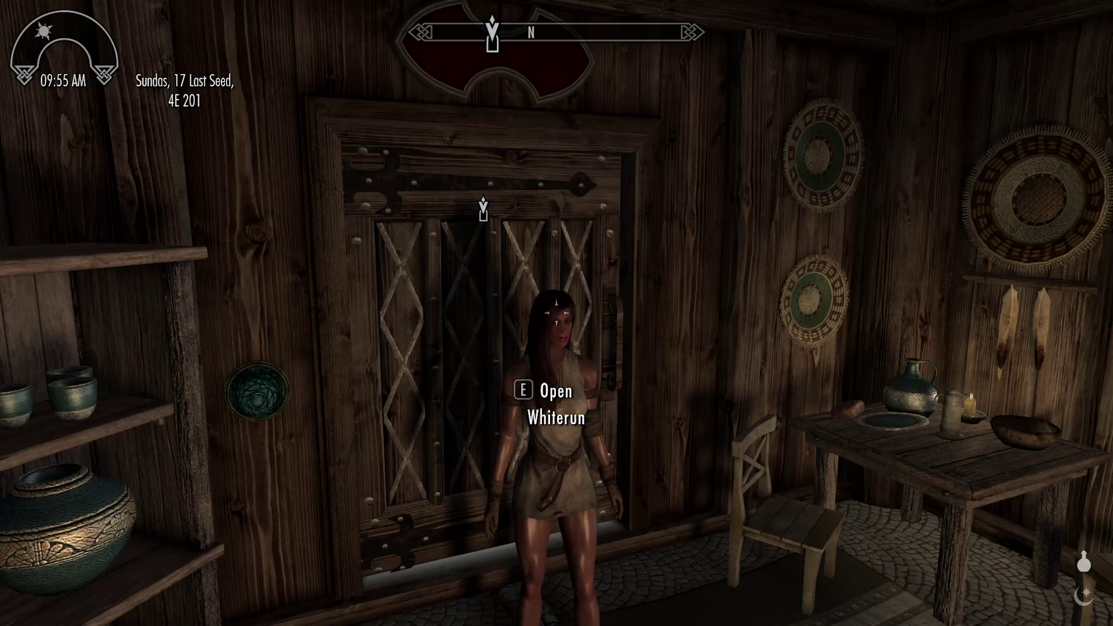
pyautogui.press('`')
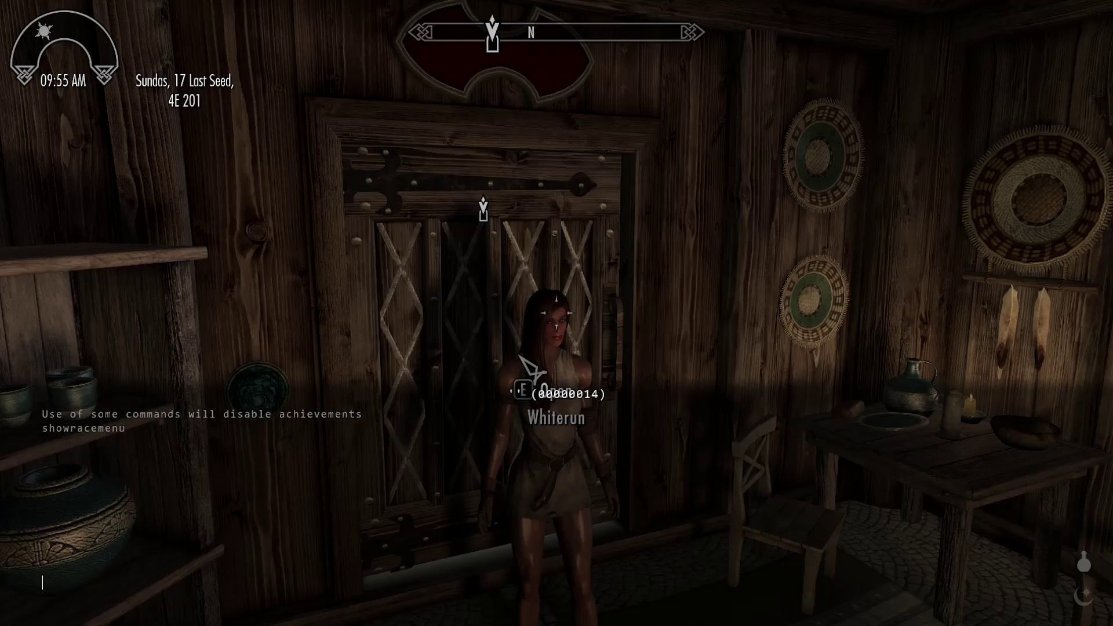
pyautogui.write('ow')
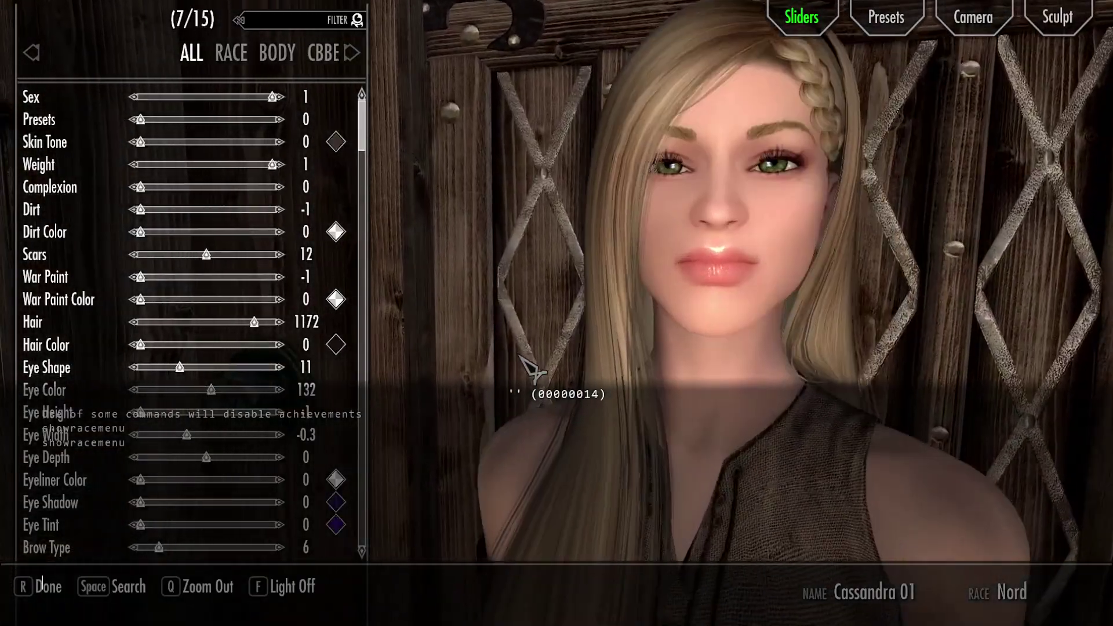
# Step: Run showracemenu, keep Nord as the race, and finish the character named Cassandra 01
pyautogui.press('`')
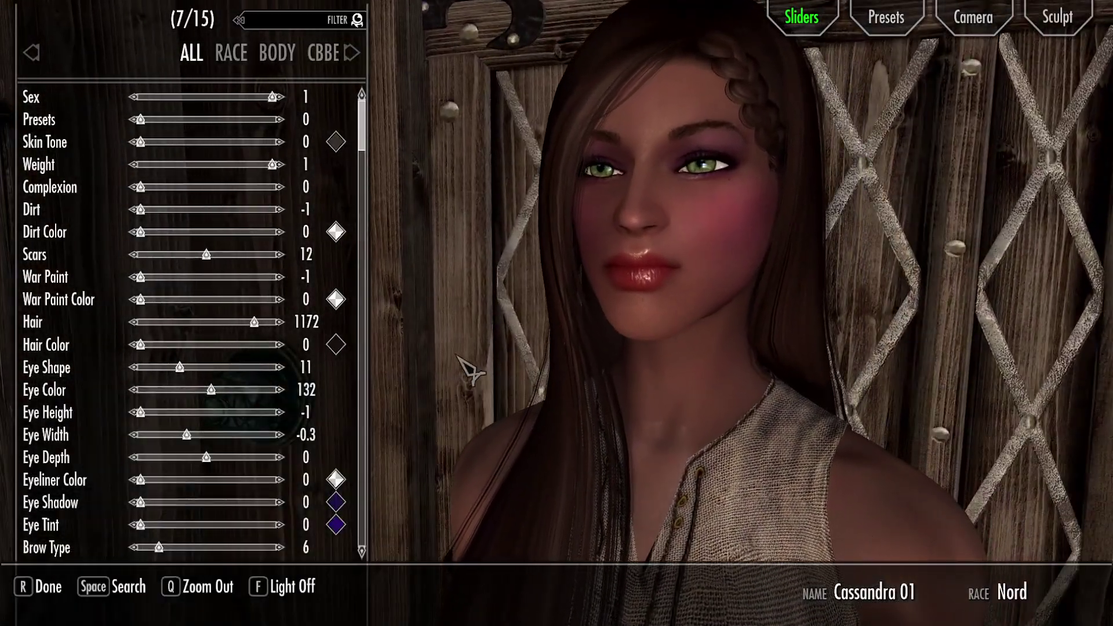
pyautogui.click(242, 62)
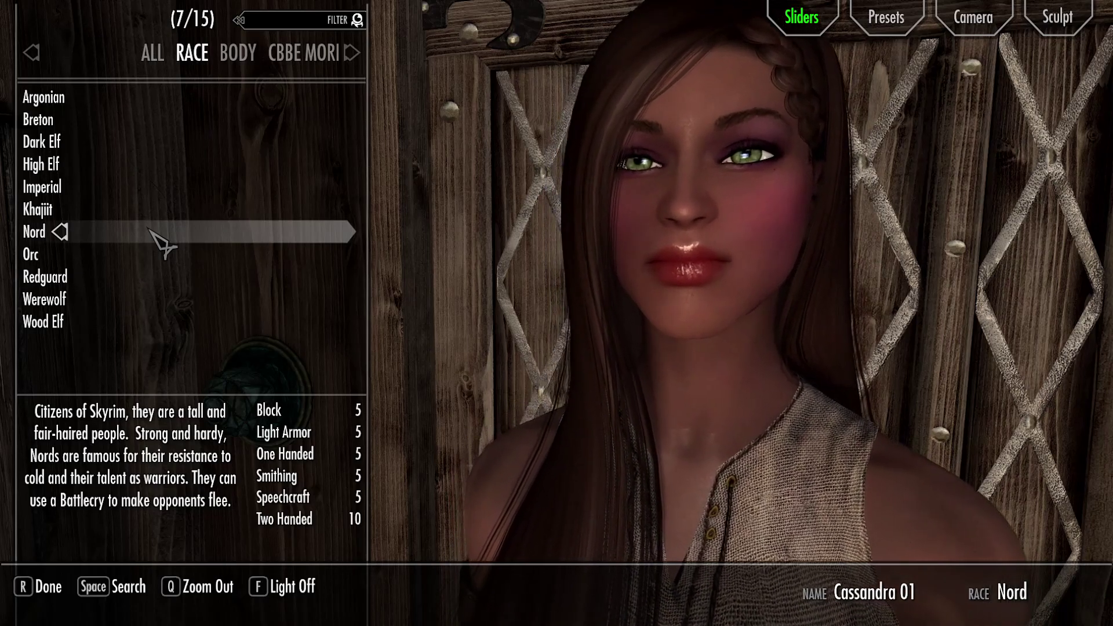
pyautogui.press('r')
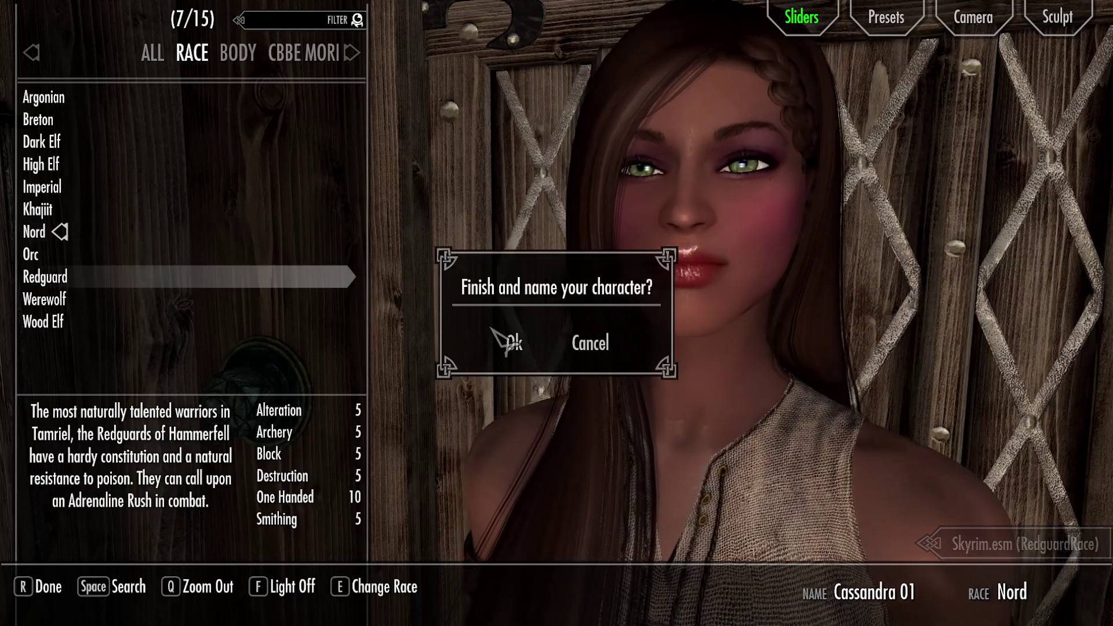
pyautogui.click(523, 352)
pyautogui.press('Return')
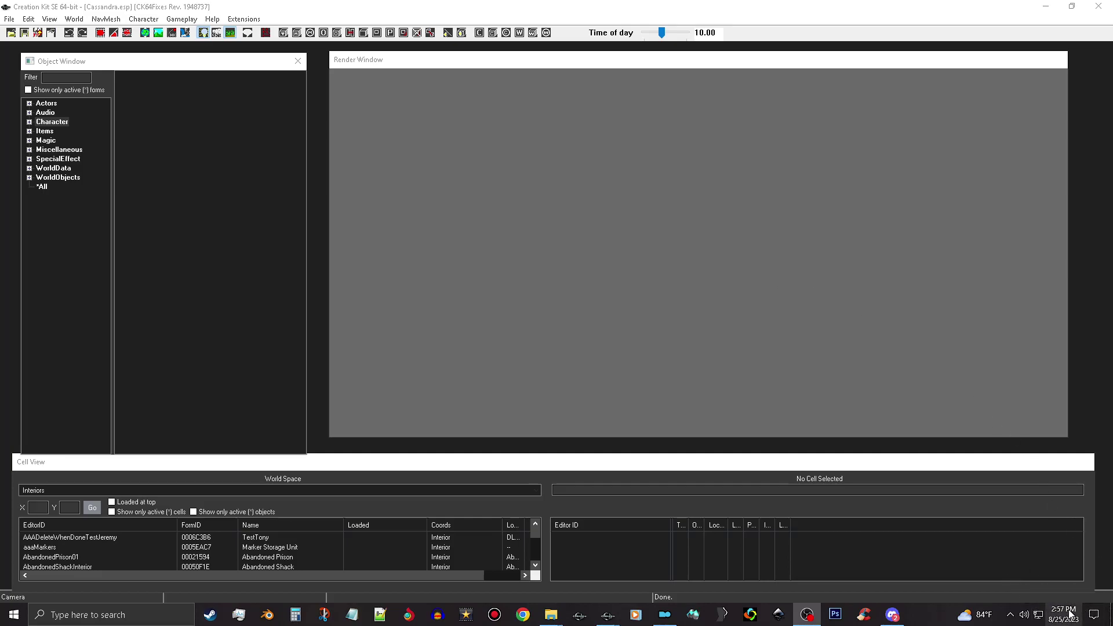
# Step: Expand the Character category in the Object Window and list its HeadPart records
pyautogui.click(72, 118)
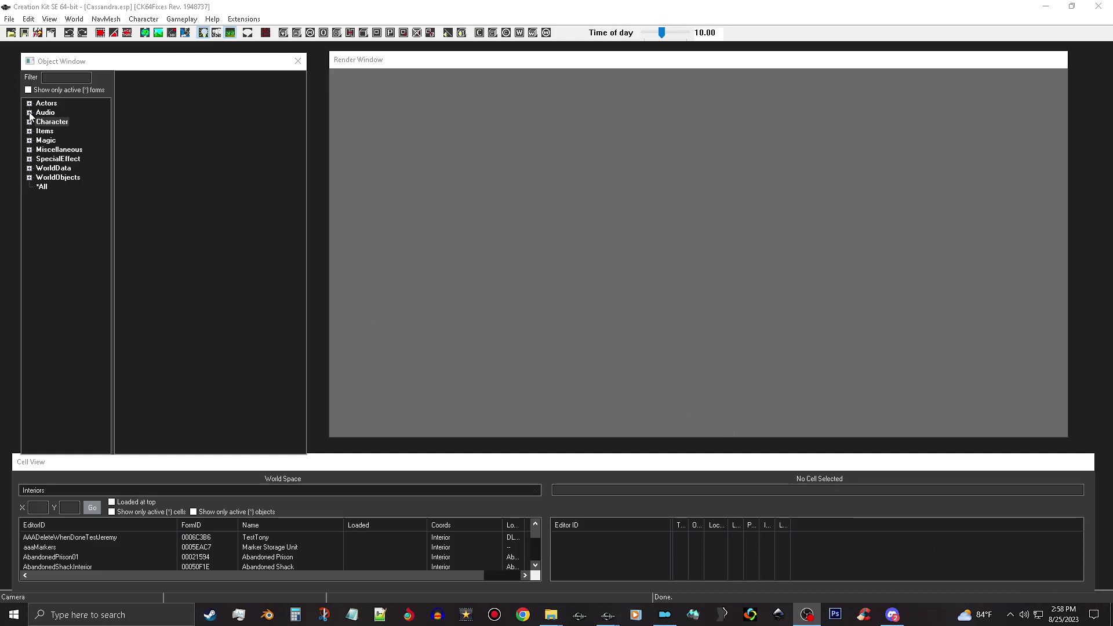
pyautogui.click(225, 61)
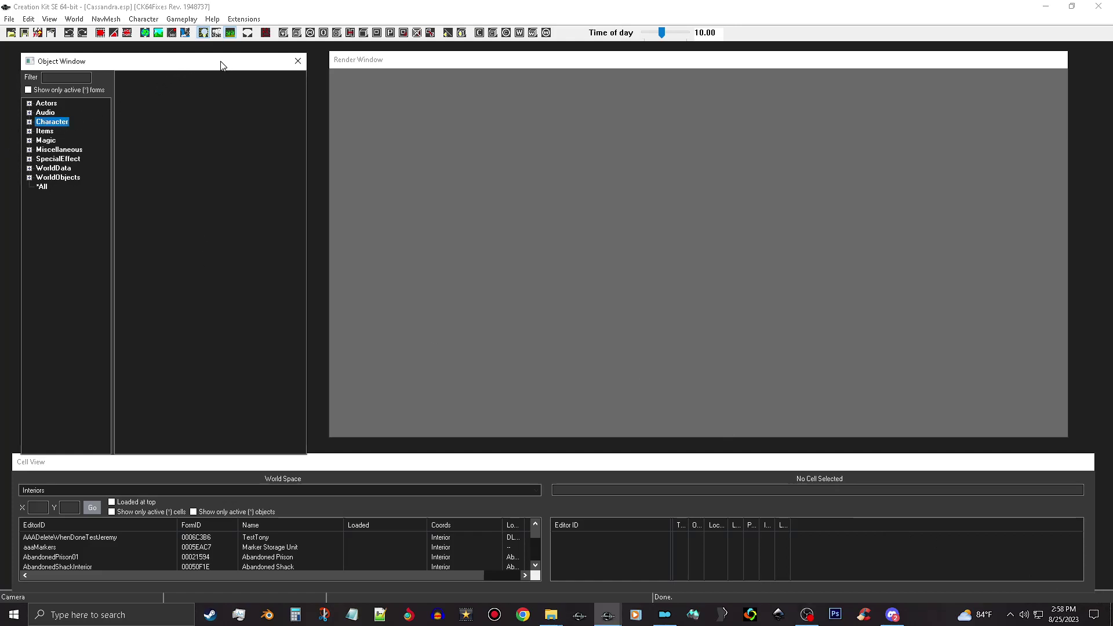
pyautogui.click(29, 122)
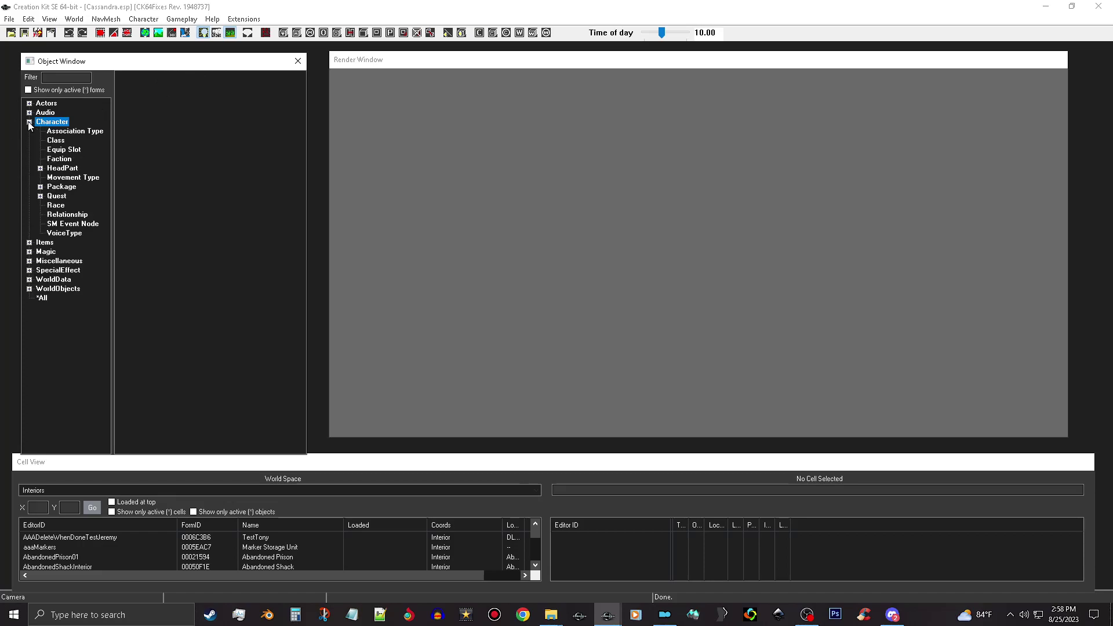
pyautogui.click(29, 123)
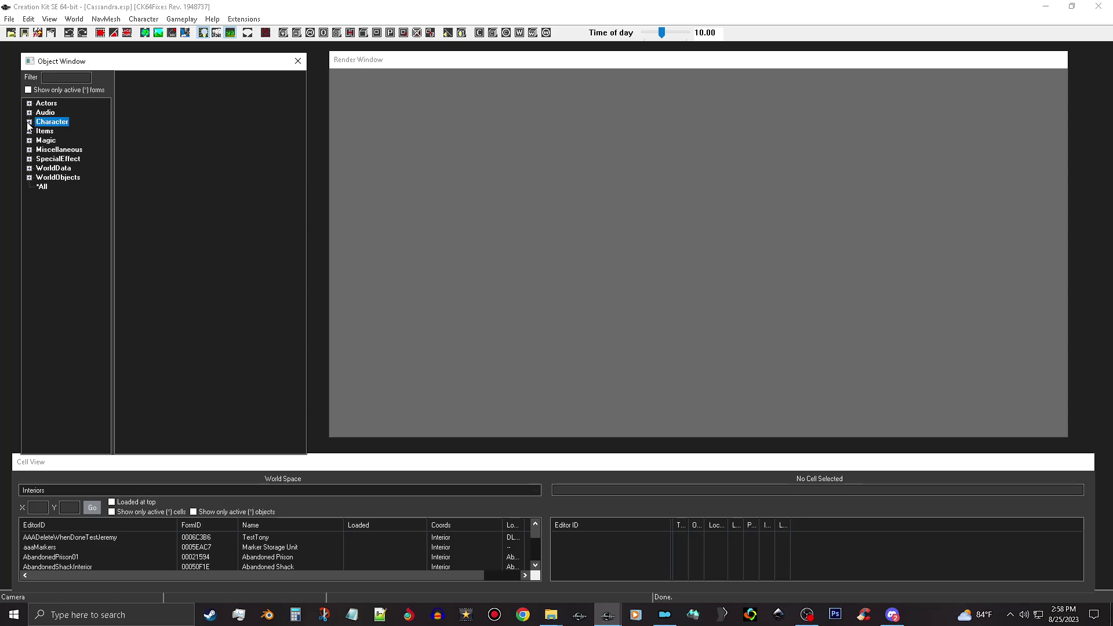
pyautogui.click(29, 123)
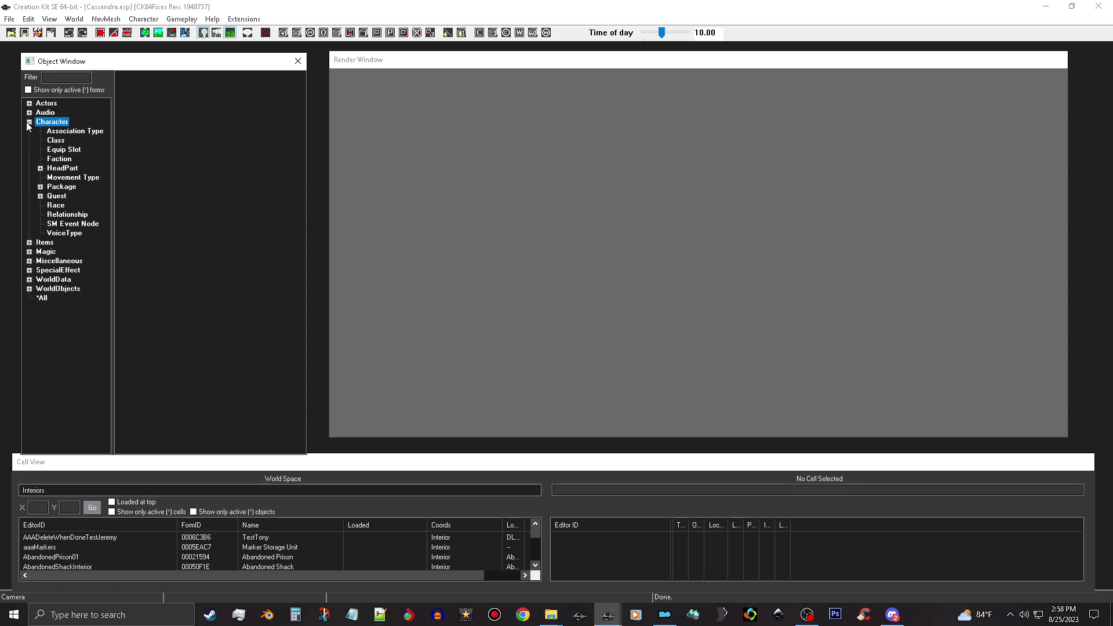
pyautogui.click(62, 168)
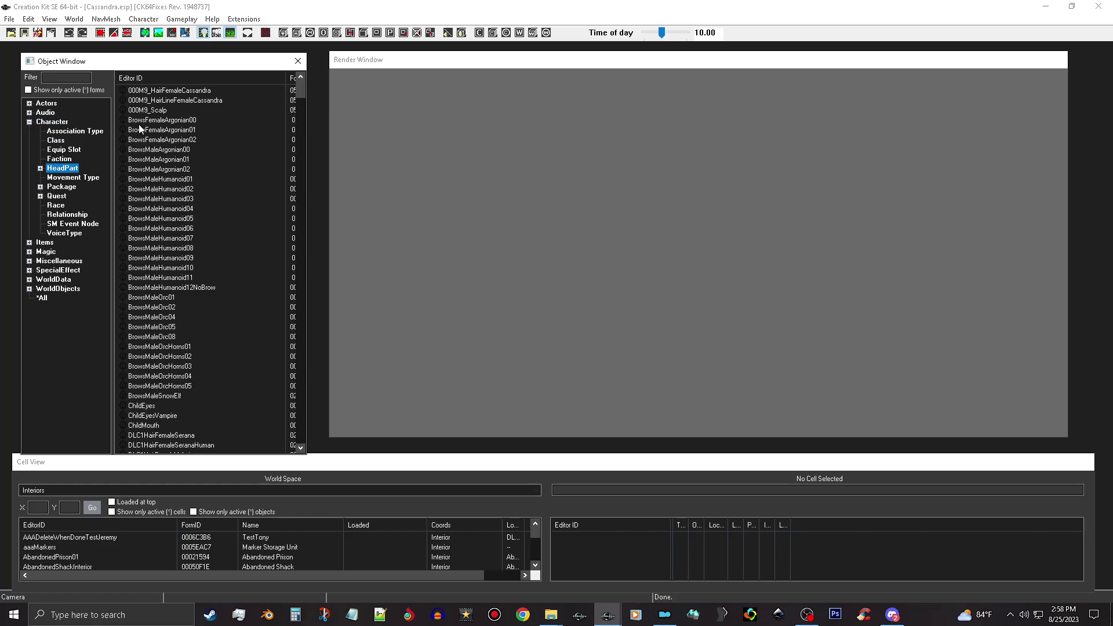
# Step: Inspect 000M9_HairFemaleCassandra without changes, then filter the HeadPart list by 'head'
pyautogui.doubleClick(203, 91)
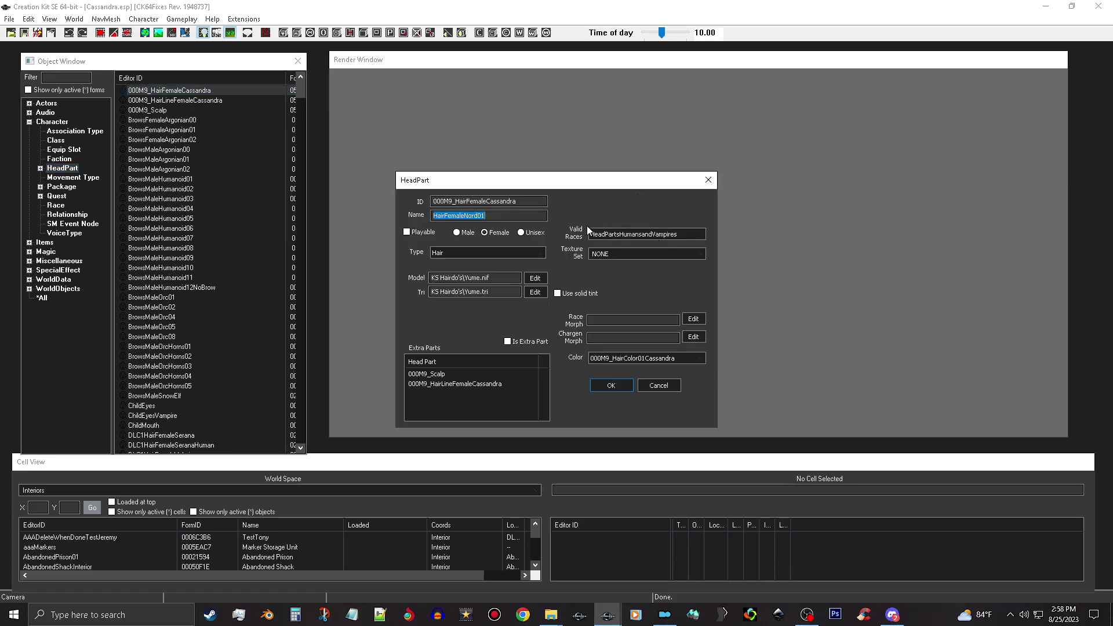
pyautogui.click(670, 387)
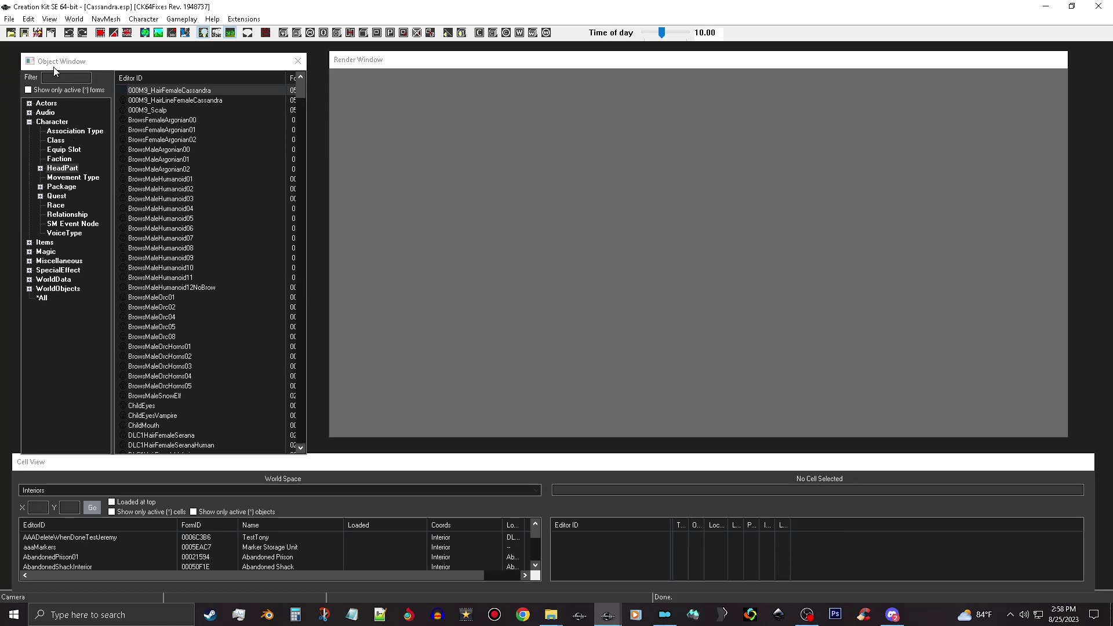
pyautogui.click(75, 77)
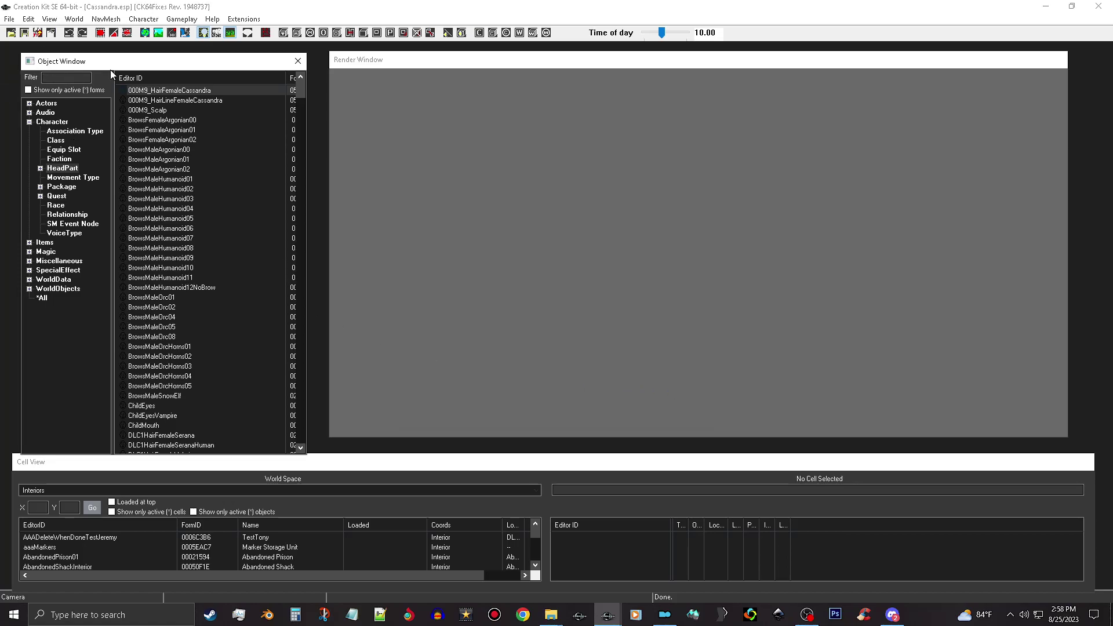
pyautogui.write('head')
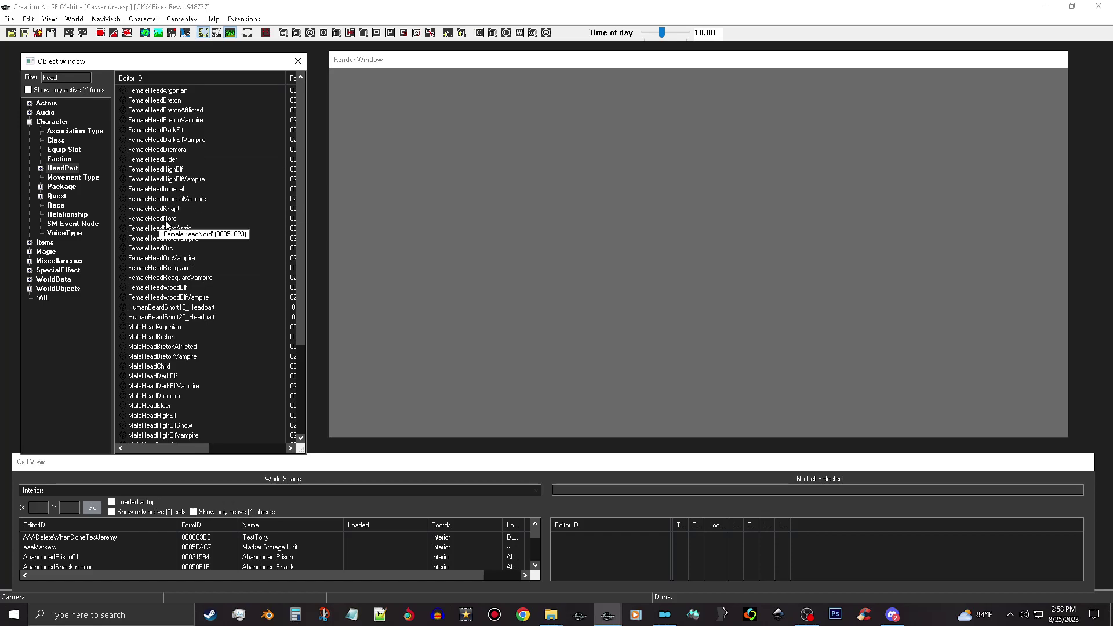
# Step: Inspect the FemaleHeadImperial record and close it without changes
pyautogui.click(166, 223)
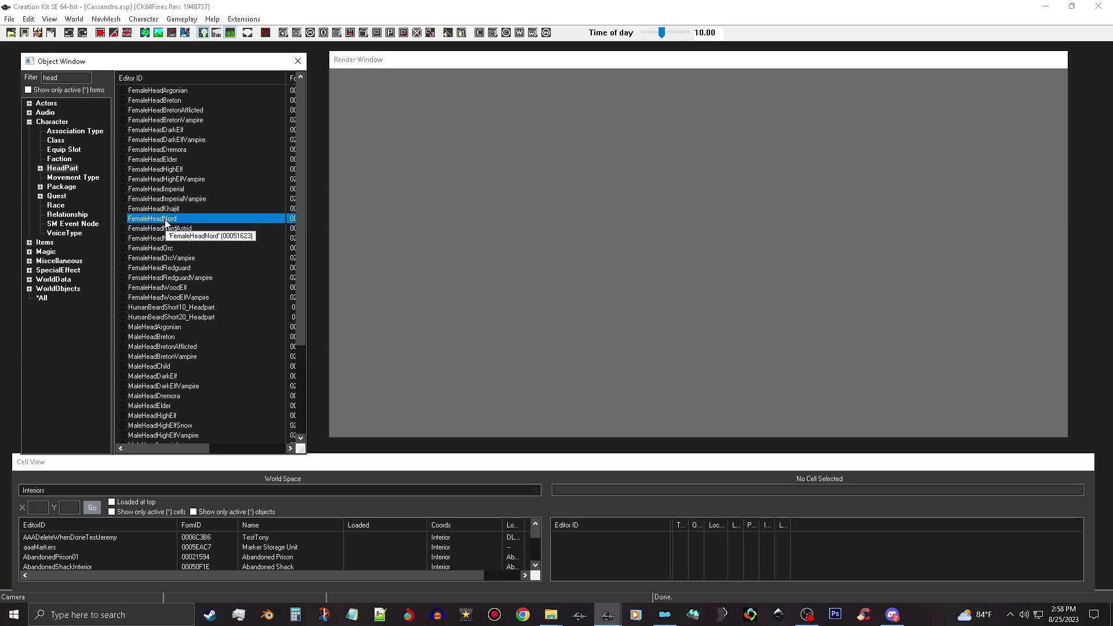
pyautogui.click(180, 190)
pyautogui.click(182, 191)
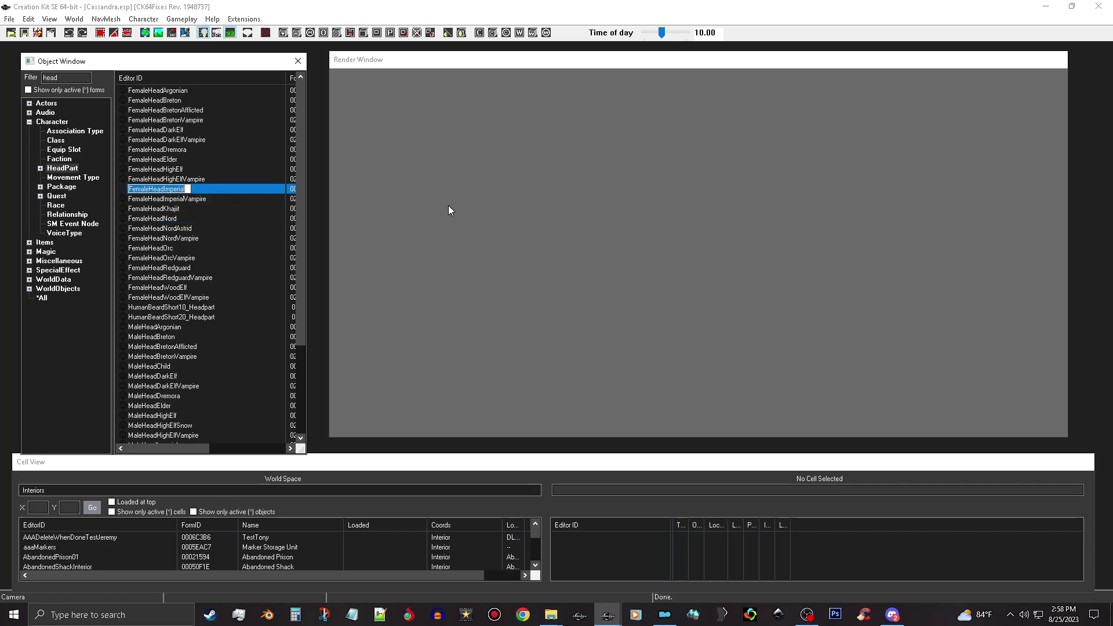
pyautogui.doubleClick(264, 189)
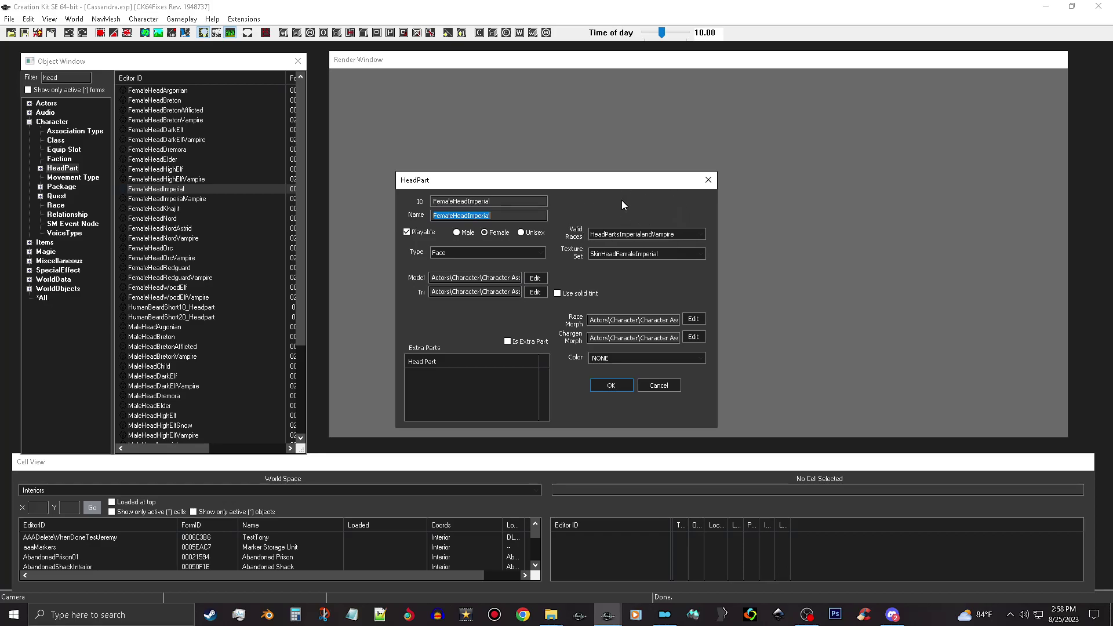
pyautogui.click(674, 387)
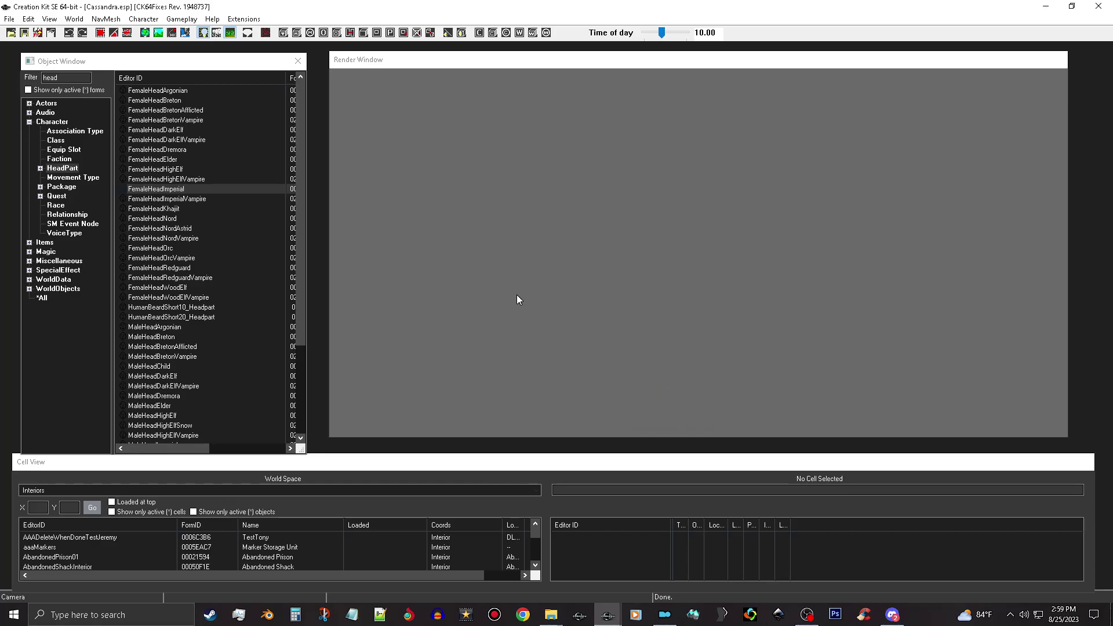
# Step: Open FemaleHeadNord, rename its ID to 000M9_FemaleHeadCassandra, and uncheck Playable
pyautogui.click(173, 220)
pyautogui.doubleClick(177, 220)
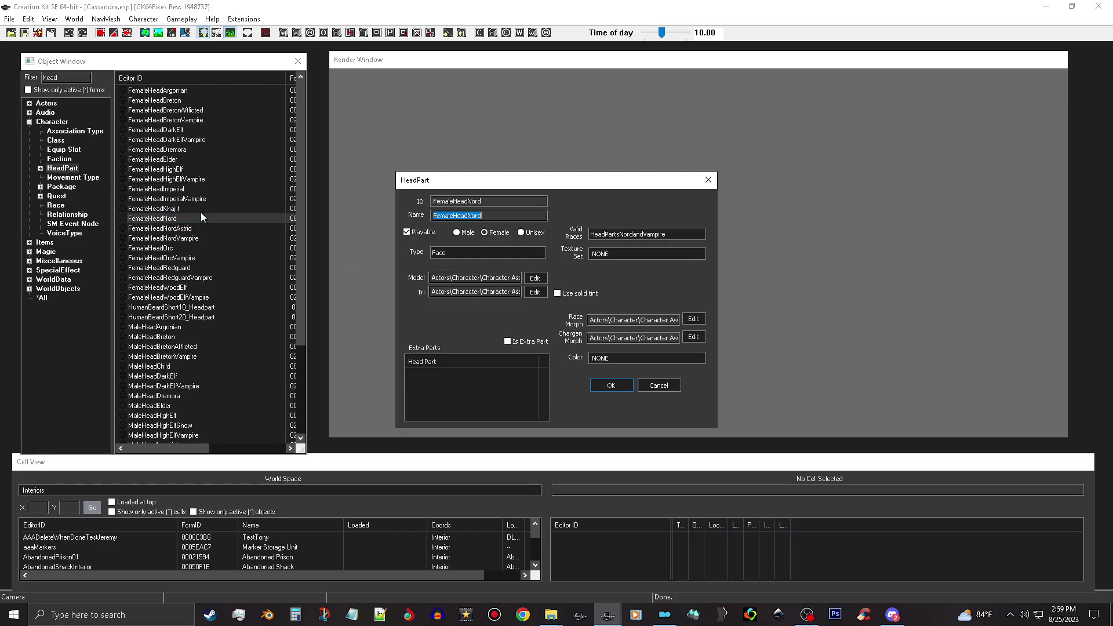
pyautogui.click(436, 201)
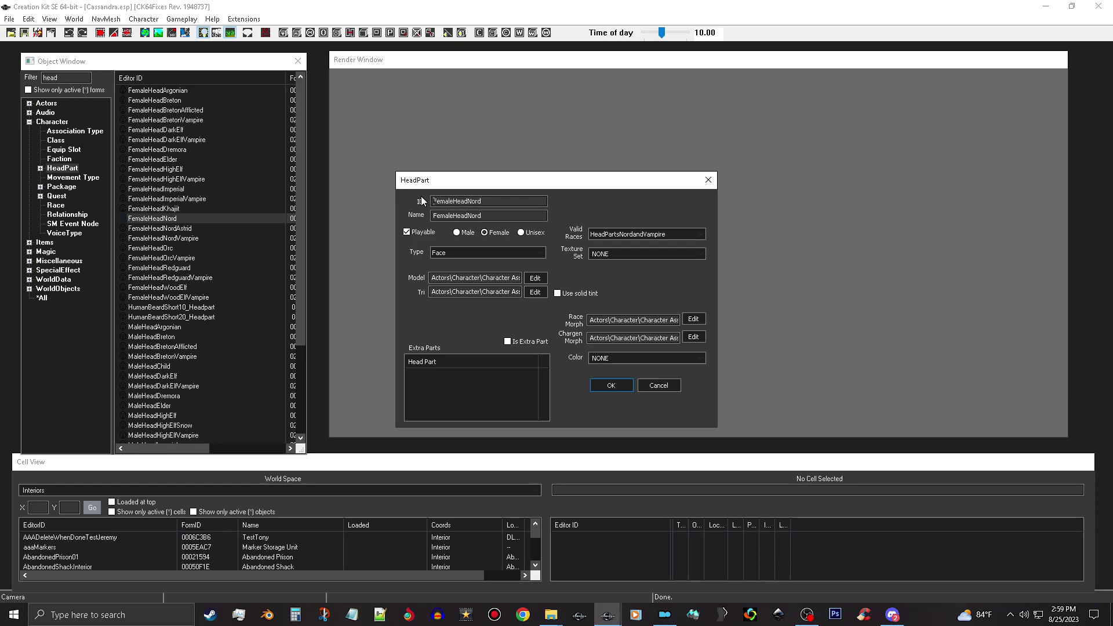
pyautogui.write('000M9_')
pyautogui.click(508, 202)
pyautogui.press('BackSpace')
pyautogui.press('BackSpace')
pyautogui.write('Cassandra')
pyautogui.click(423, 240)
# Step: Set the head part's model to Meshes\KL\High Poly Head\femalehead.nif
pyautogui.click(536, 278)
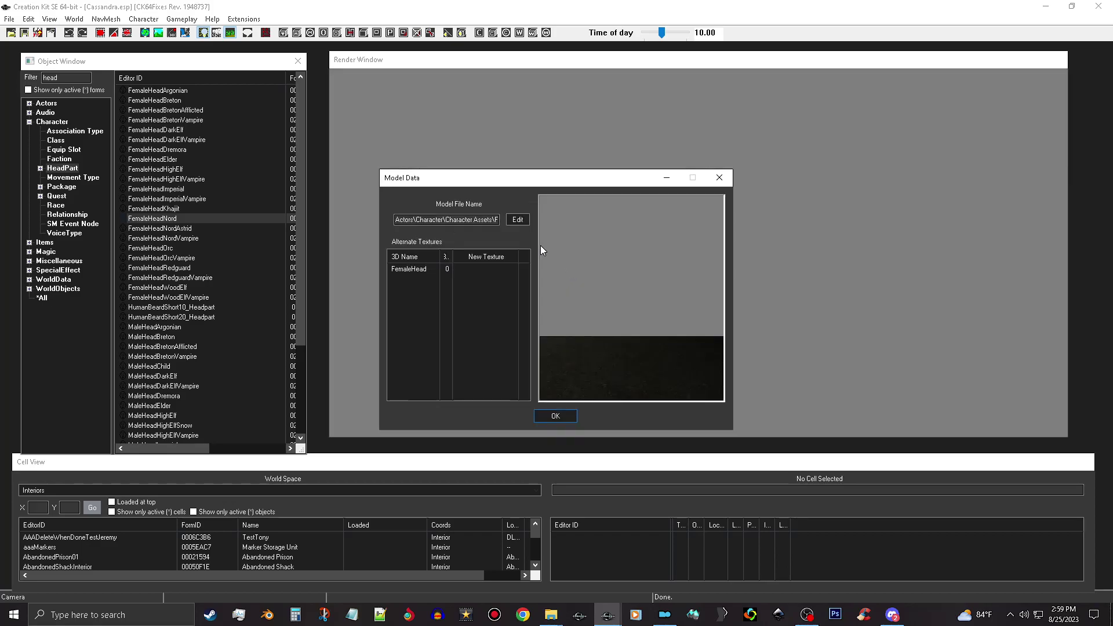
pyautogui.click(517, 220)
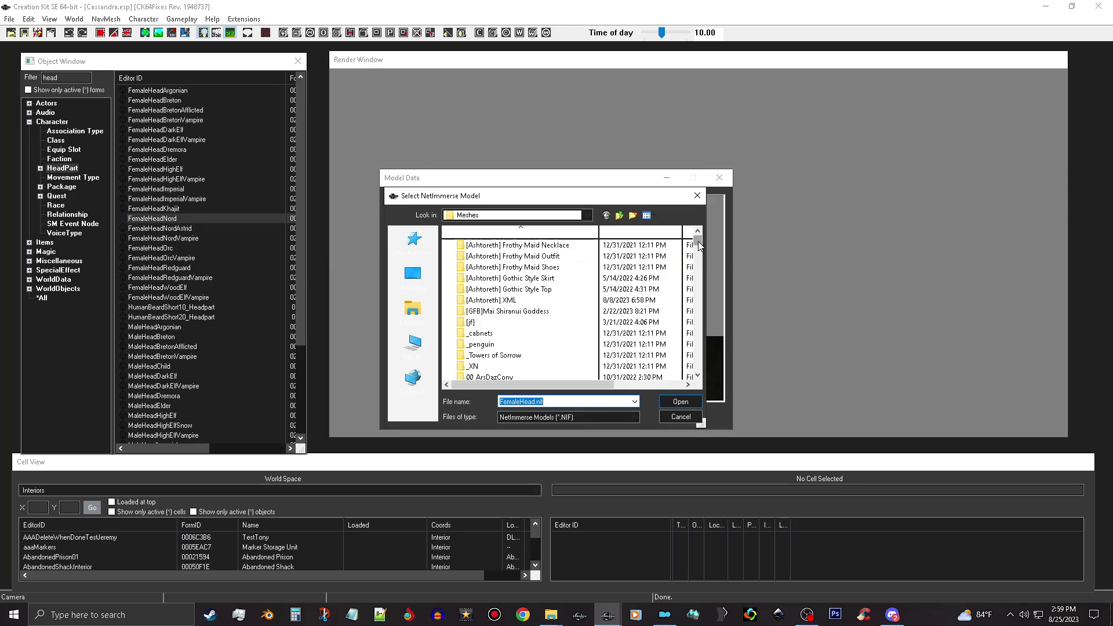
pyautogui.moveTo(699, 245); pyautogui.dragTo(700, 325)
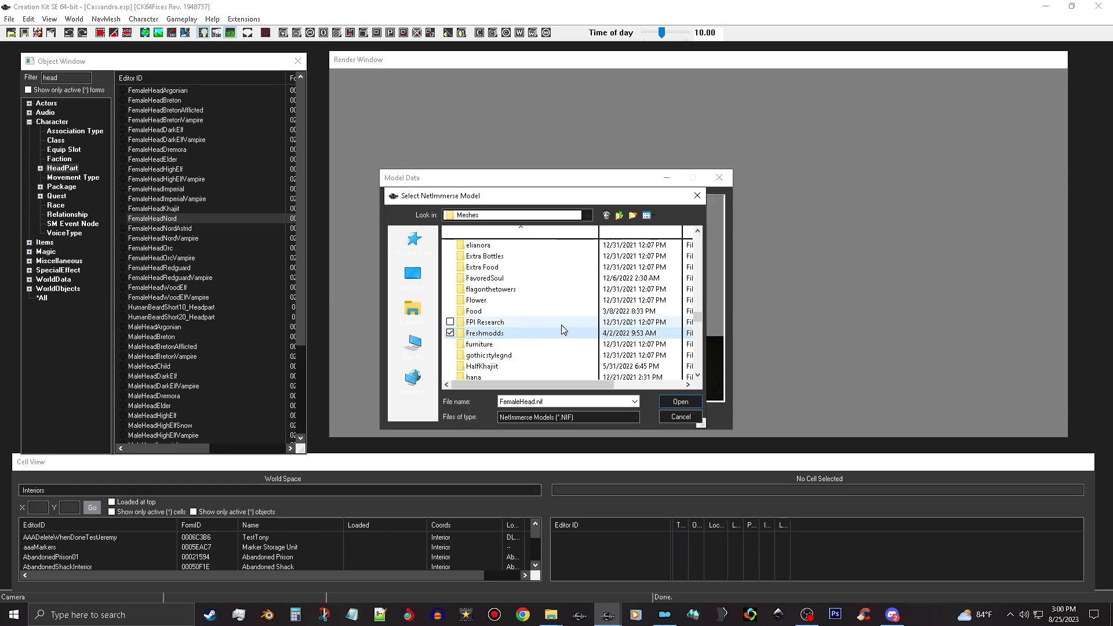
pyautogui.scroll(-3, 544, 310)
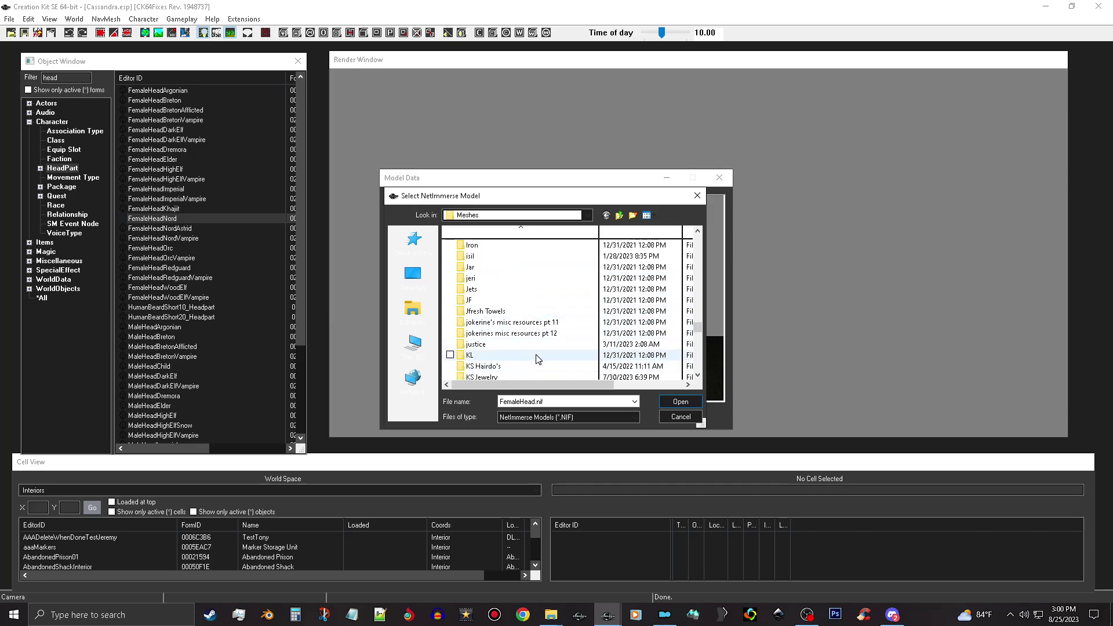
pyautogui.click(537, 356)
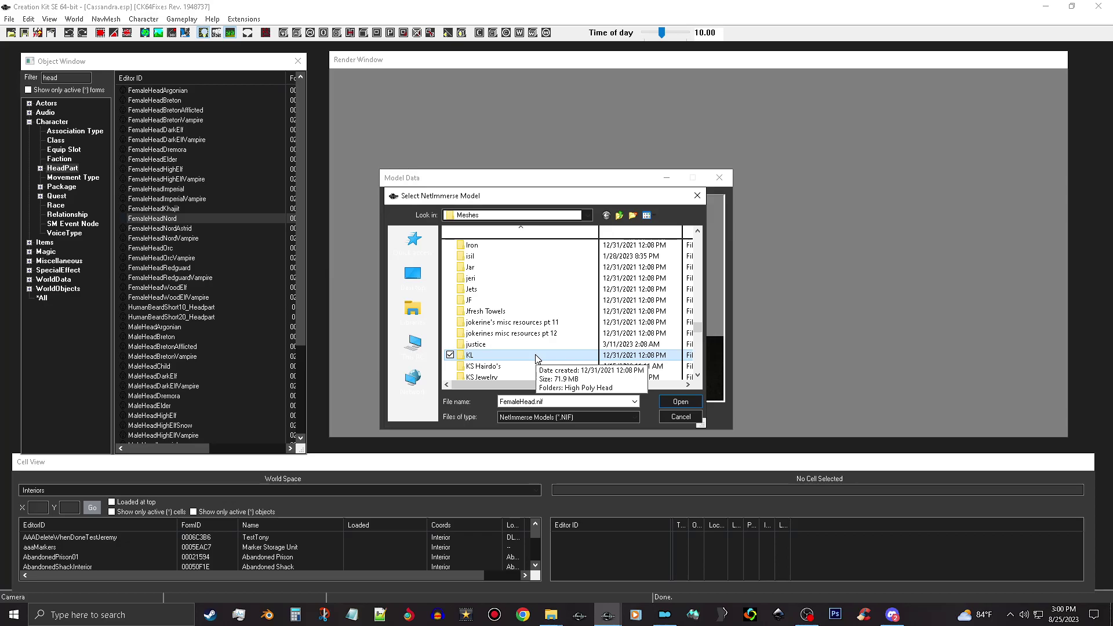
pyautogui.doubleClick(535, 356)
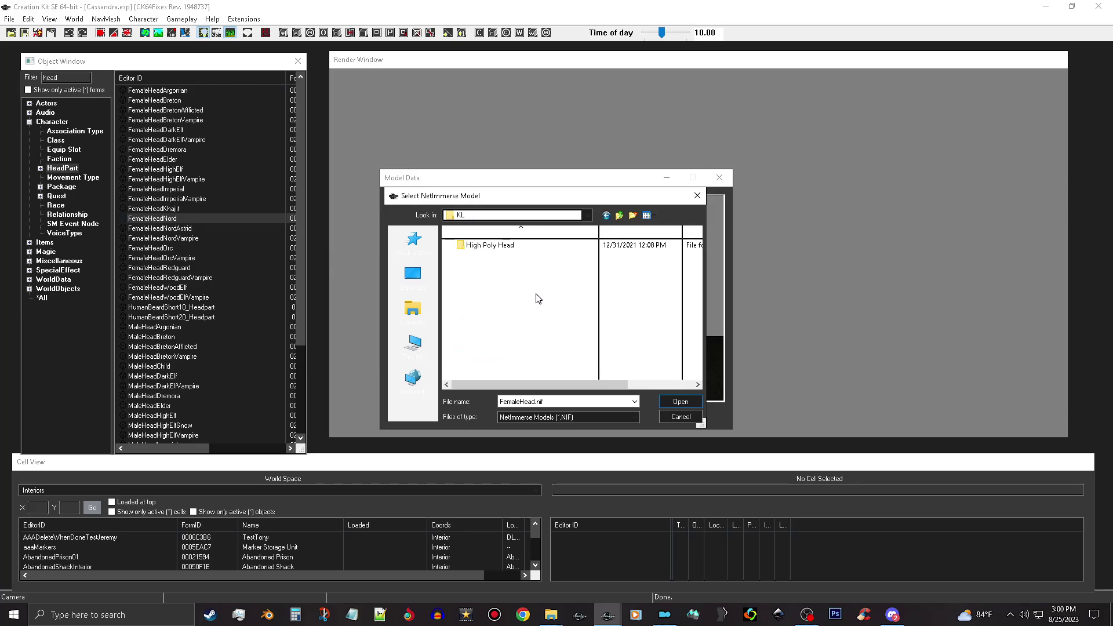
pyautogui.doubleClick(510, 245)
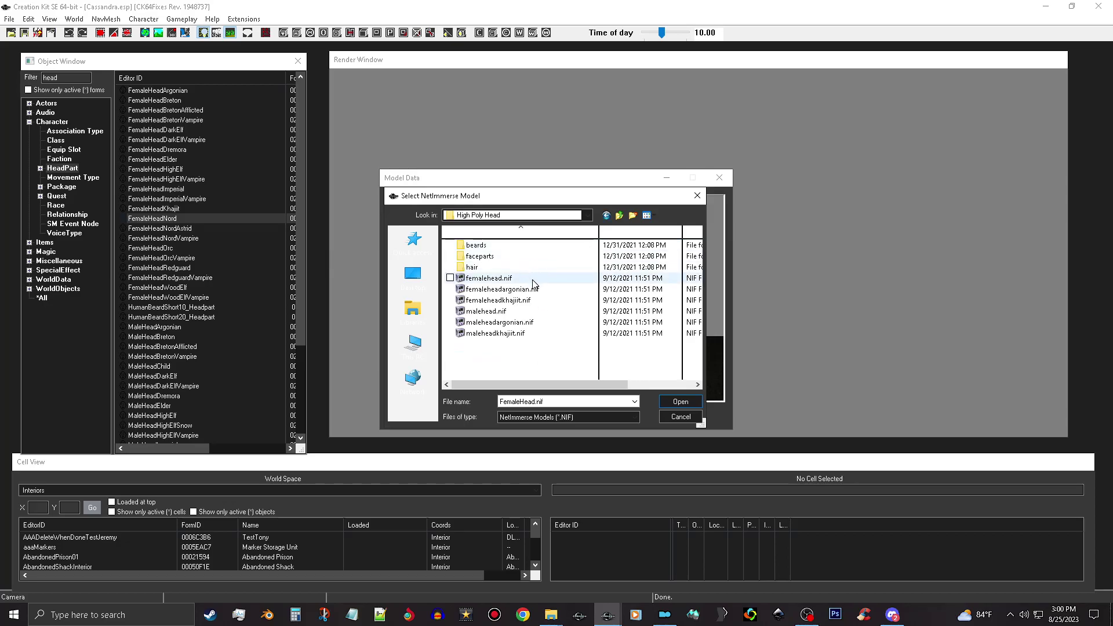
pyautogui.click(536, 279)
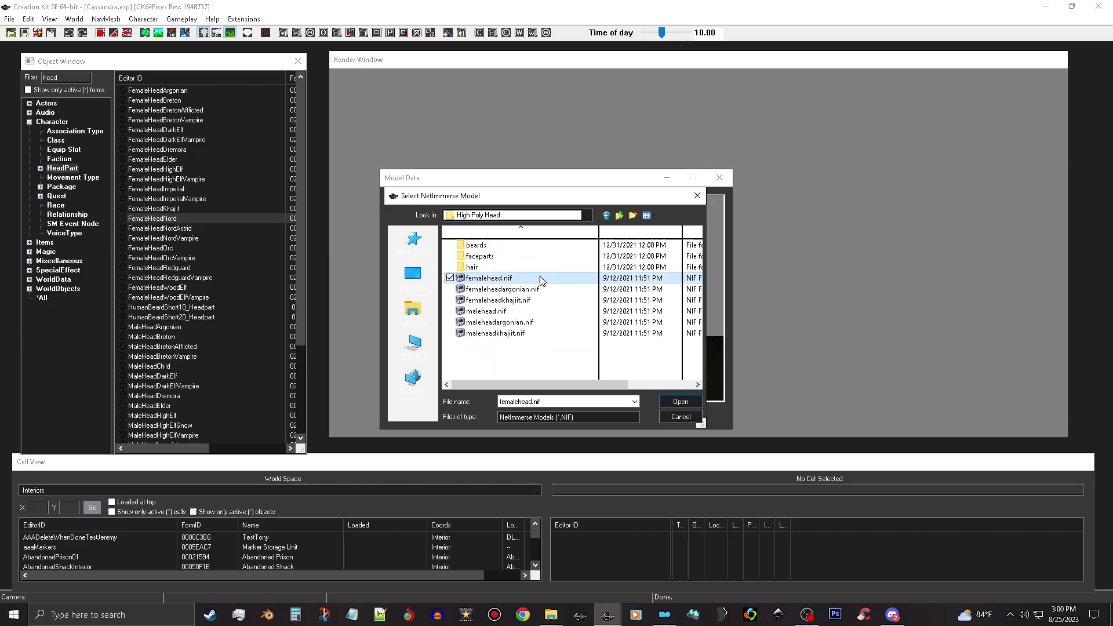
pyautogui.click(693, 401)
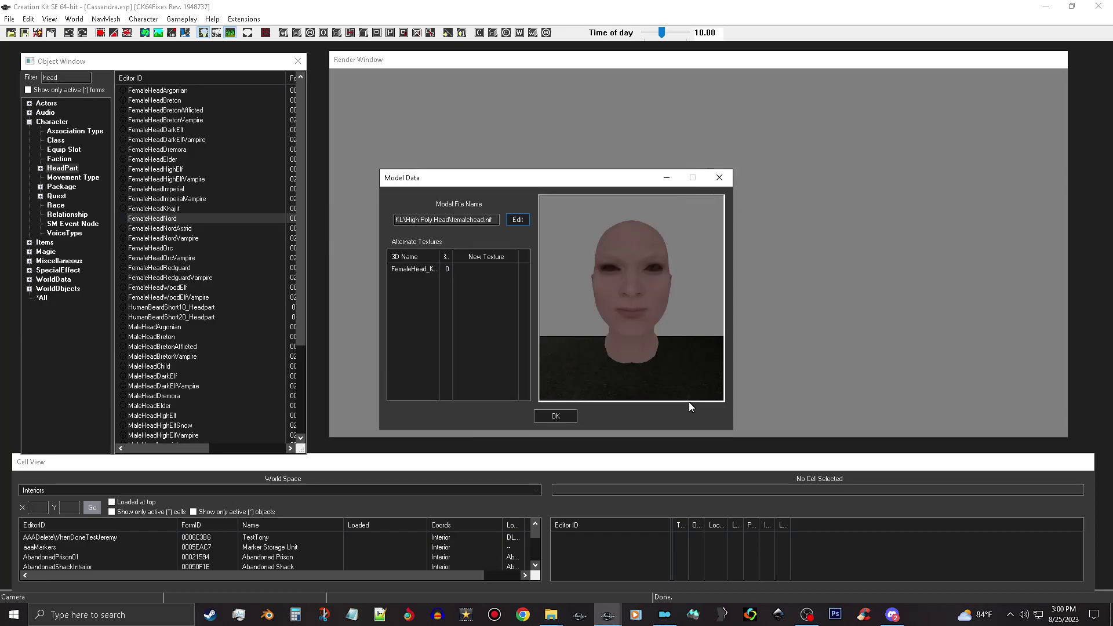
# Step: Accept the new model and assign KL\High Poly Head\femalehead.tri as the tri file
pyautogui.click(555, 417)
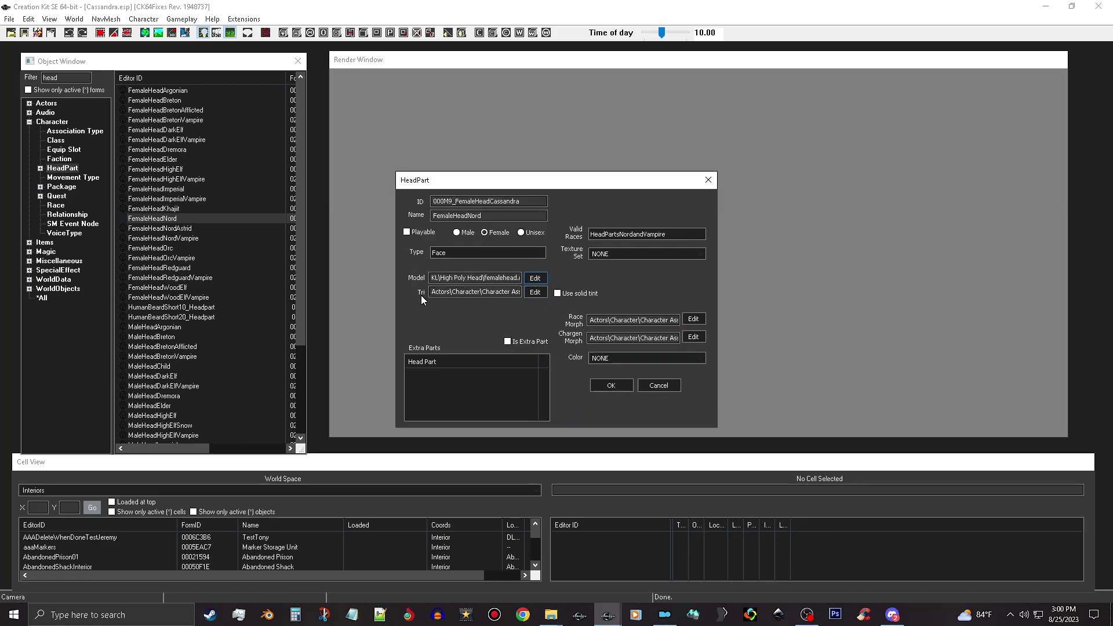
pyautogui.click(534, 292)
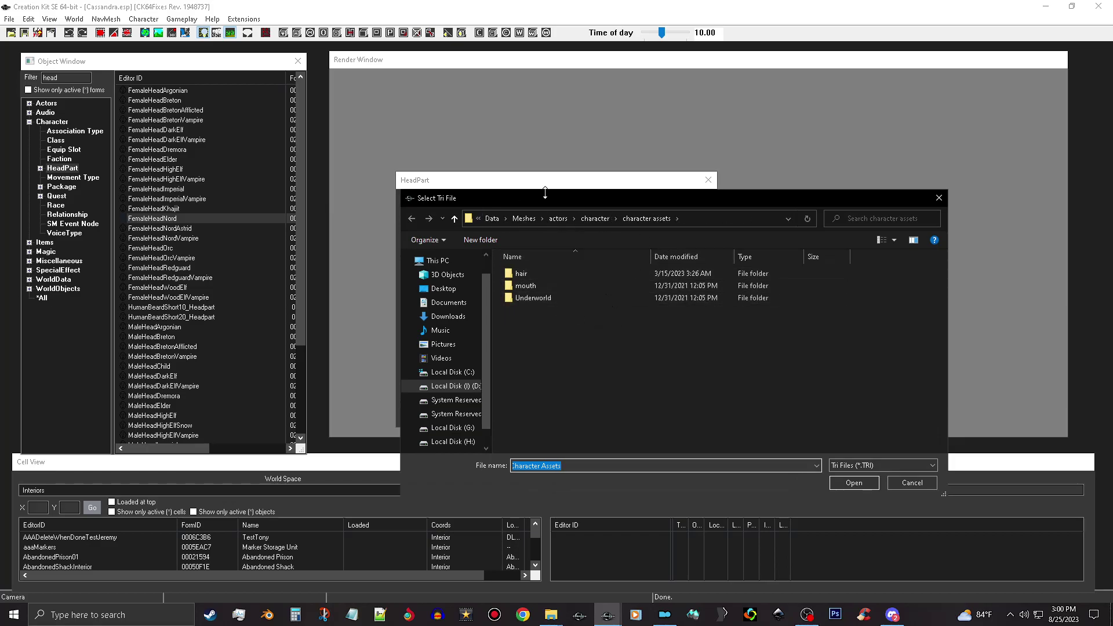
pyautogui.click(527, 221)
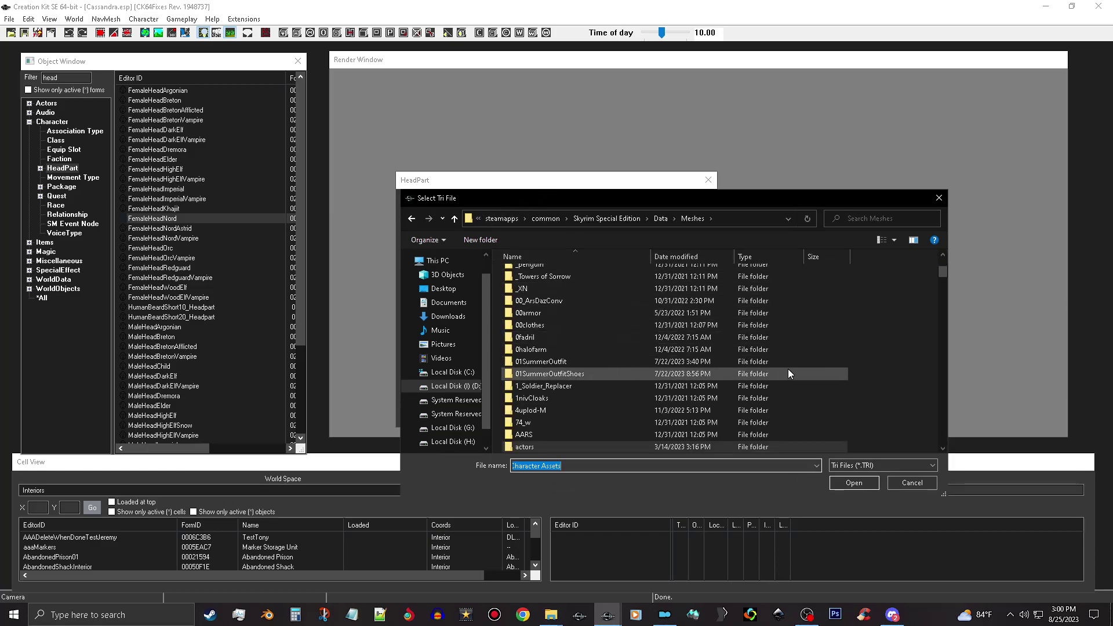
pyautogui.moveTo(943, 270); pyautogui.dragTo(947, 387)
pyautogui.doubleClick(544, 352)
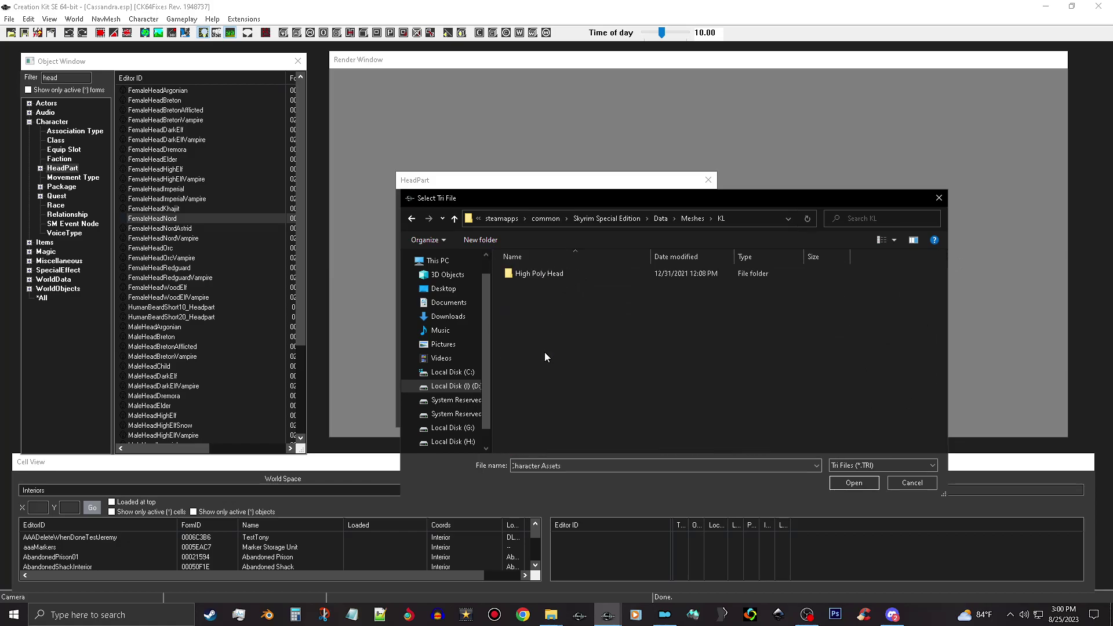
pyautogui.doubleClick(589, 270)
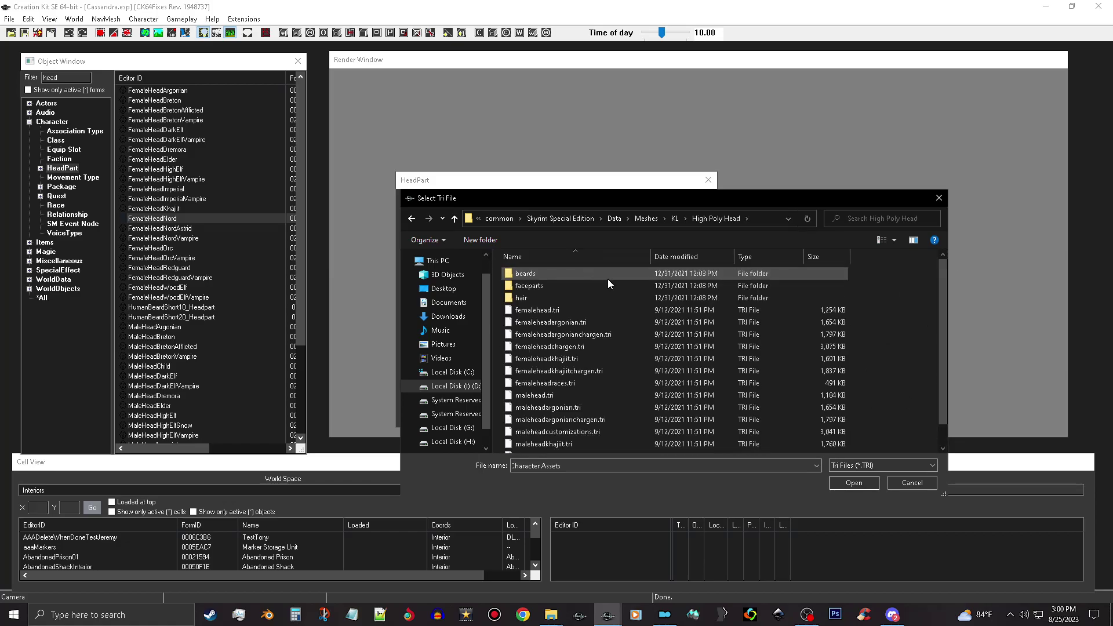
pyautogui.click(627, 309)
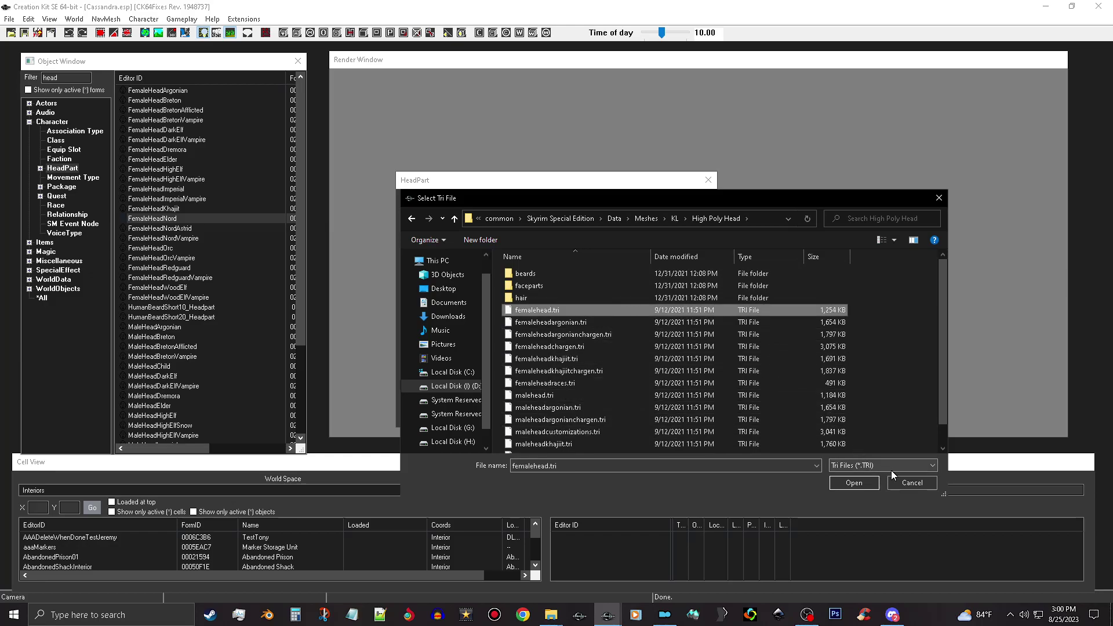
pyautogui.click(854, 484)
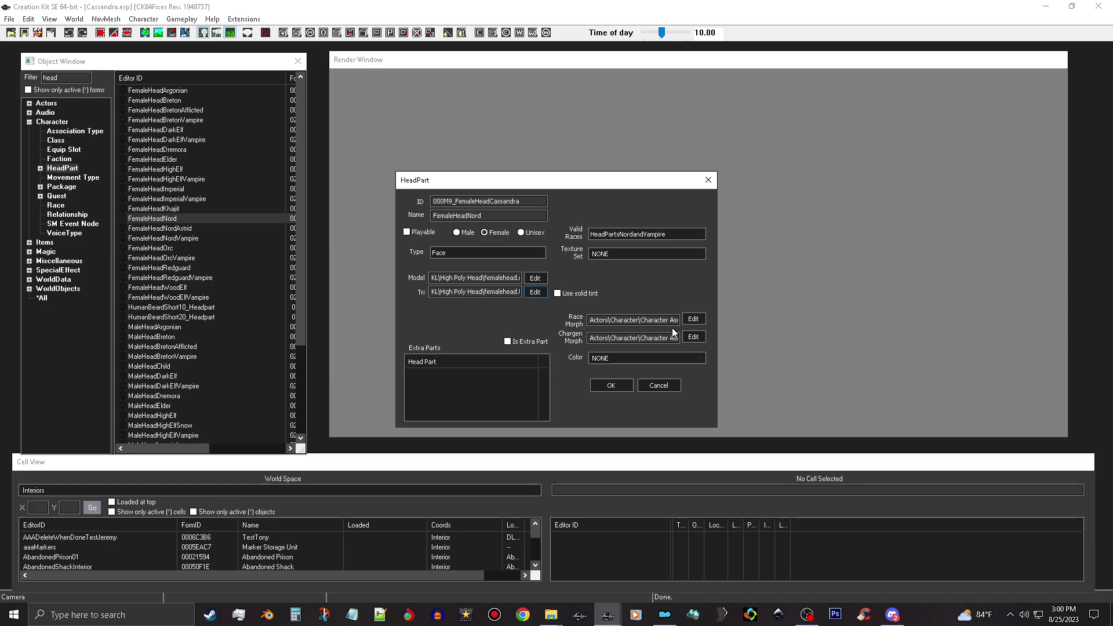
# Step: Set the Race Morph to KL\High Poly Head\femaleheadraces.tri
pyautogui.click(699, 321)
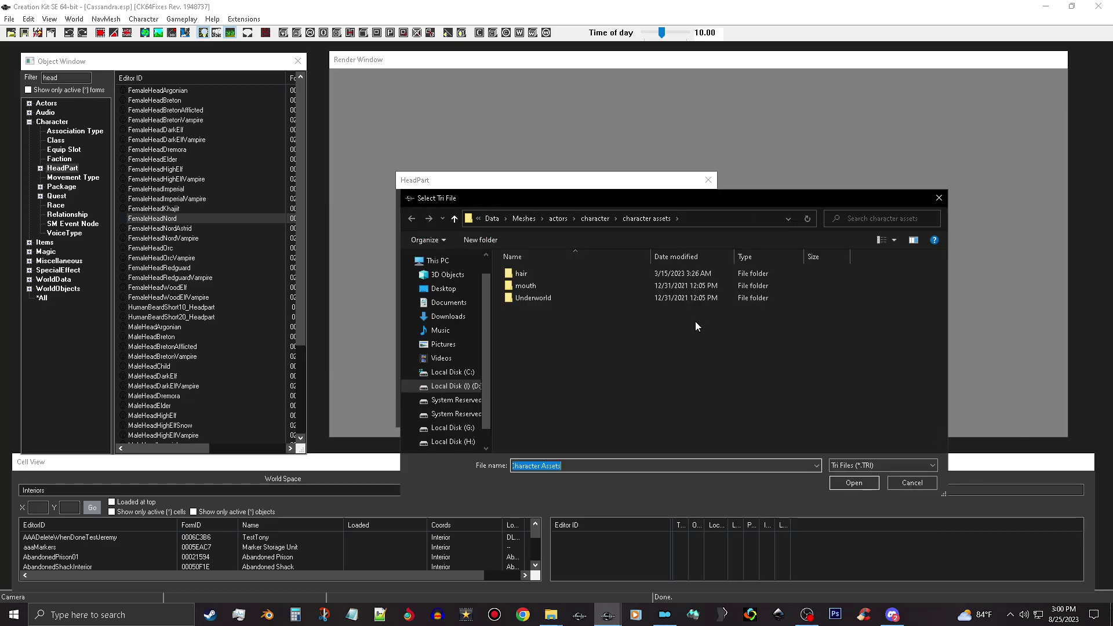
pyautogui.click(523, 218)
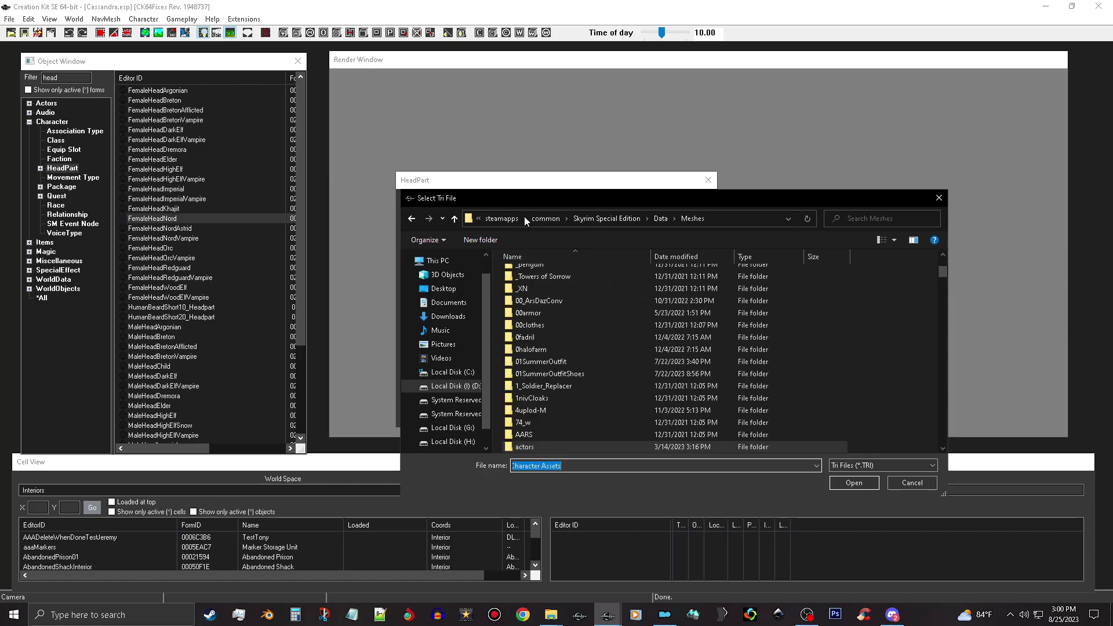
pyautogui.moveTo(943, 270); pyautogui.dragTo(957, 381)
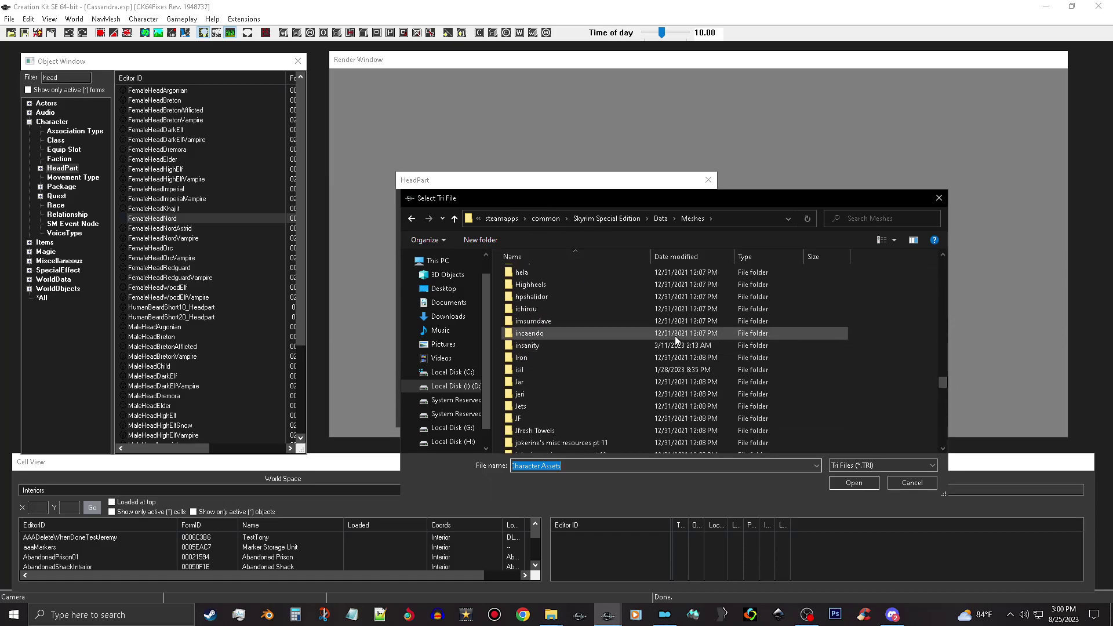
pyautogui.click(658, 409)
pyautogui.scroll(-3, 679, 388)
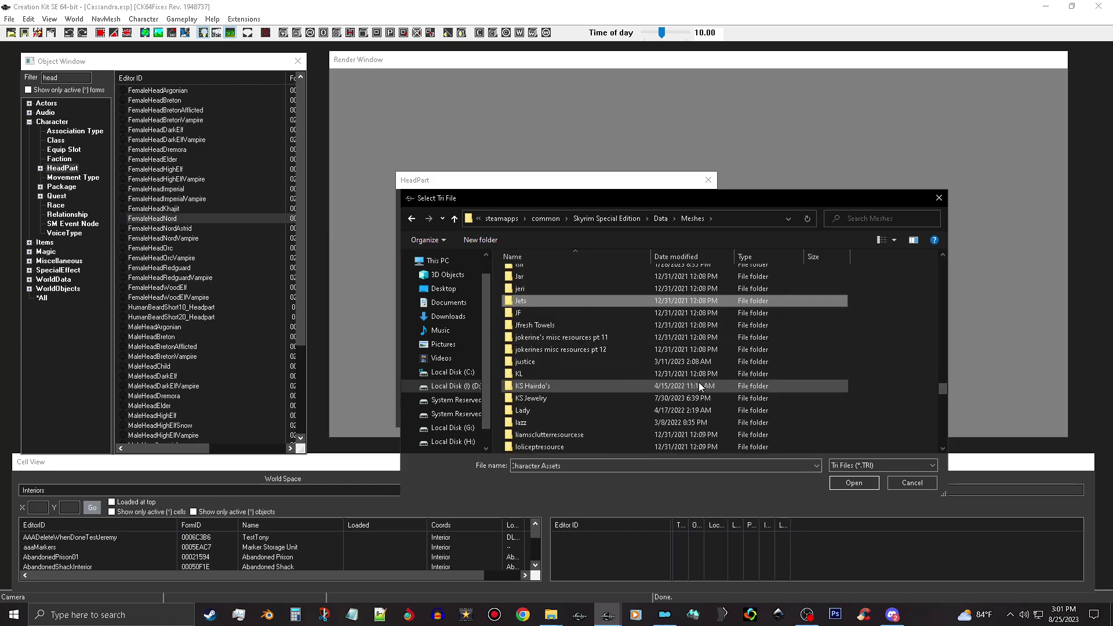
pyautogui.doubleClick(618, 377)
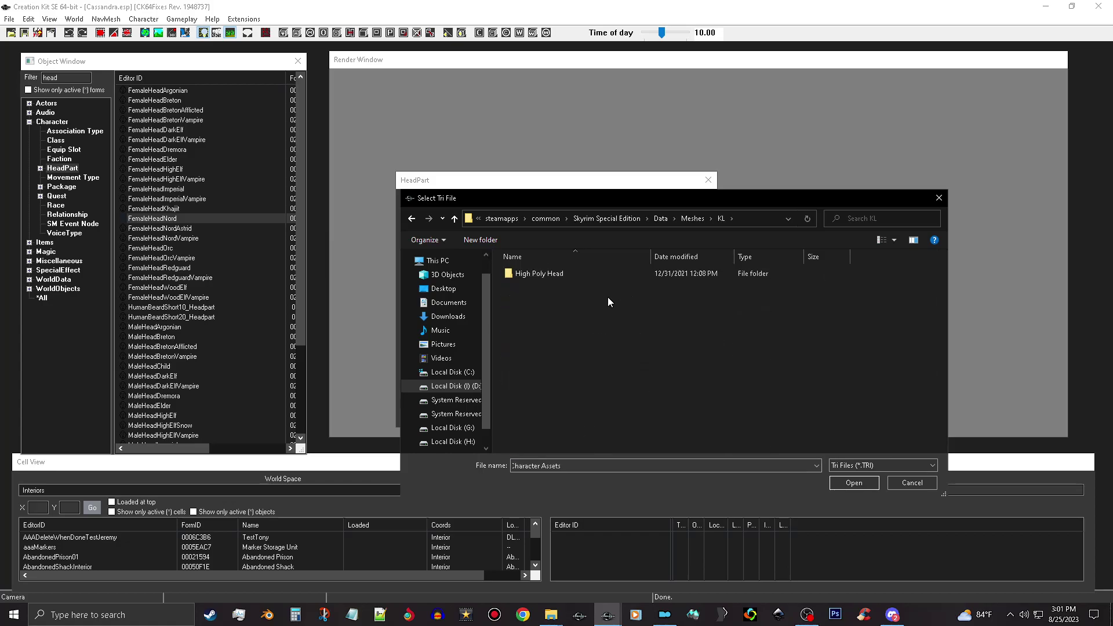
pyautogui.doubleClick(633, 272)
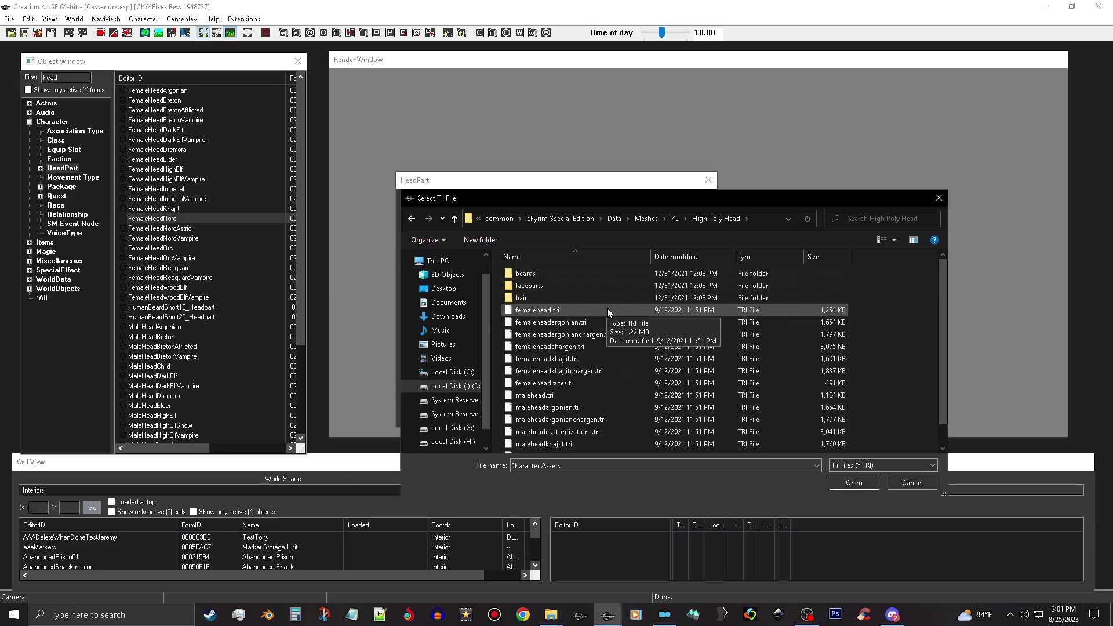
pyautogui.click(600, 385)
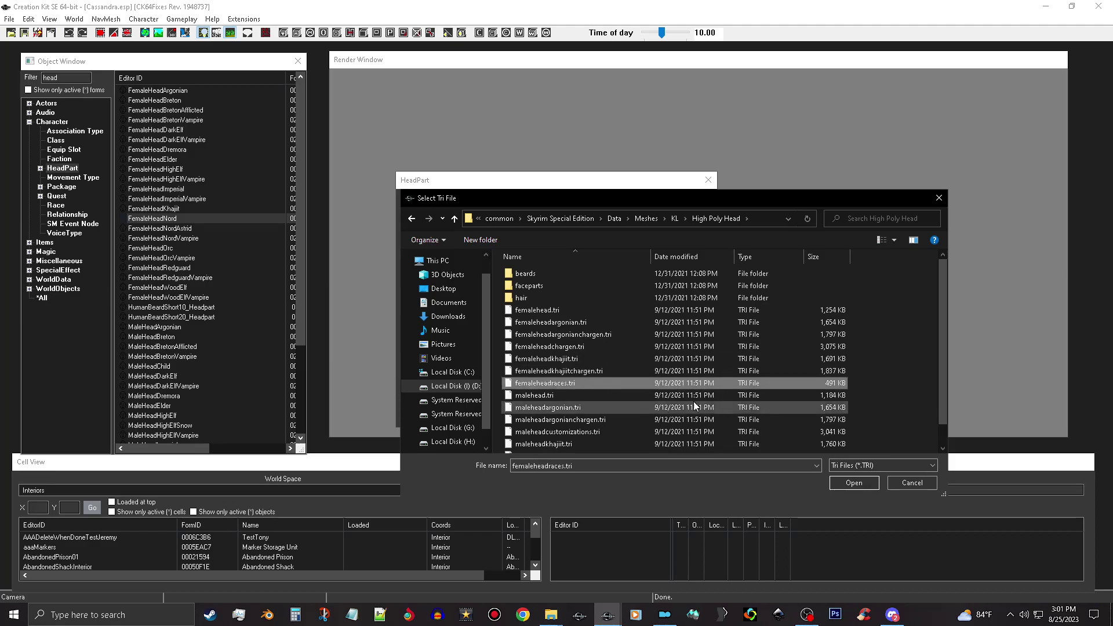
pyautogui.click(873, 487)
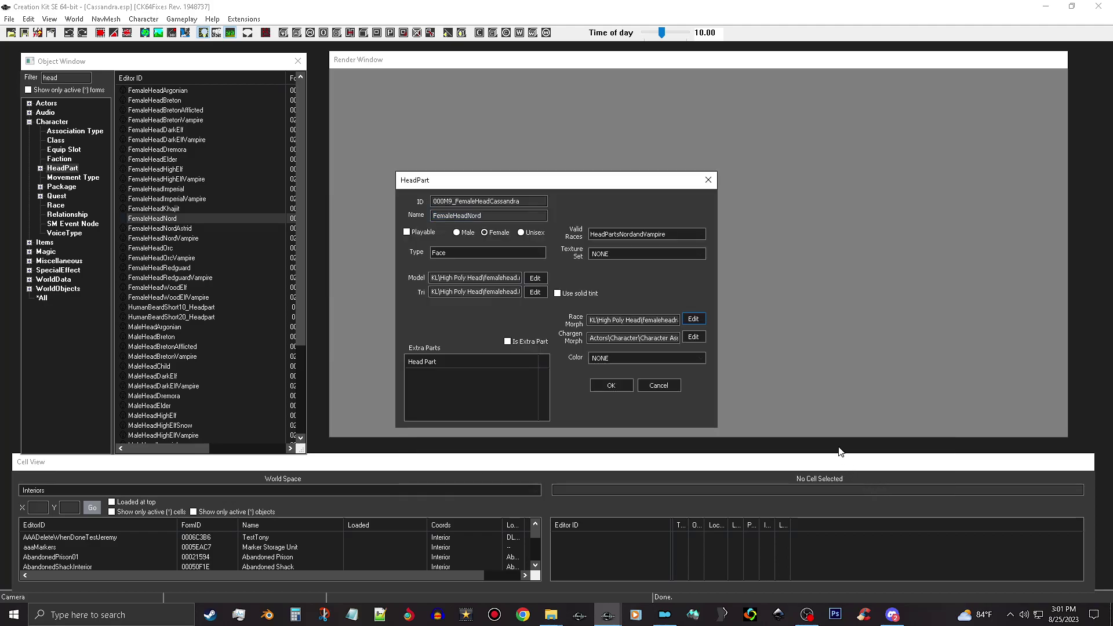
# Step: Select femaleheadchargen.tri from KL\High Poly Head for the Chargen Morph
pyautogui.click(698, 338)
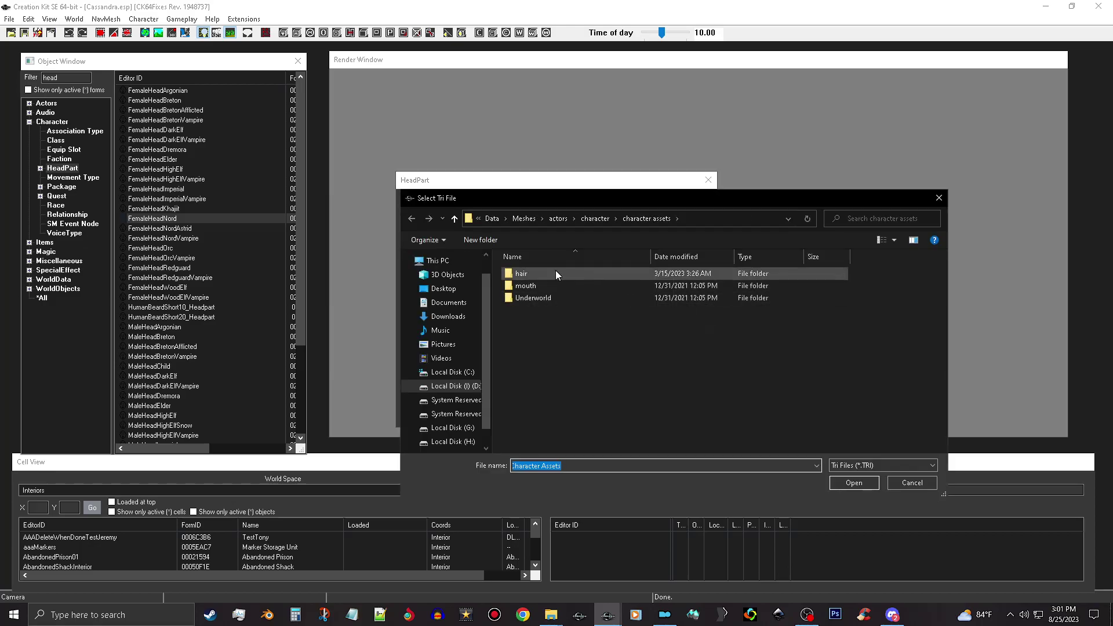
pyautogui.click(524, 219)
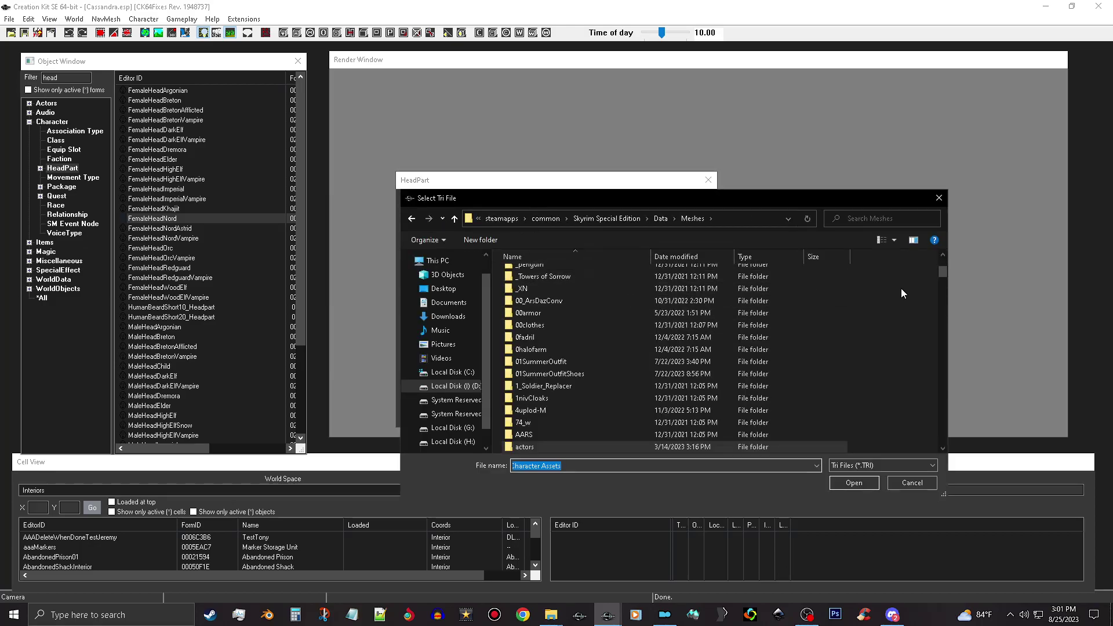
pyautogui.moveTo(940, 268); pyautogui.dragTo(942, 391)
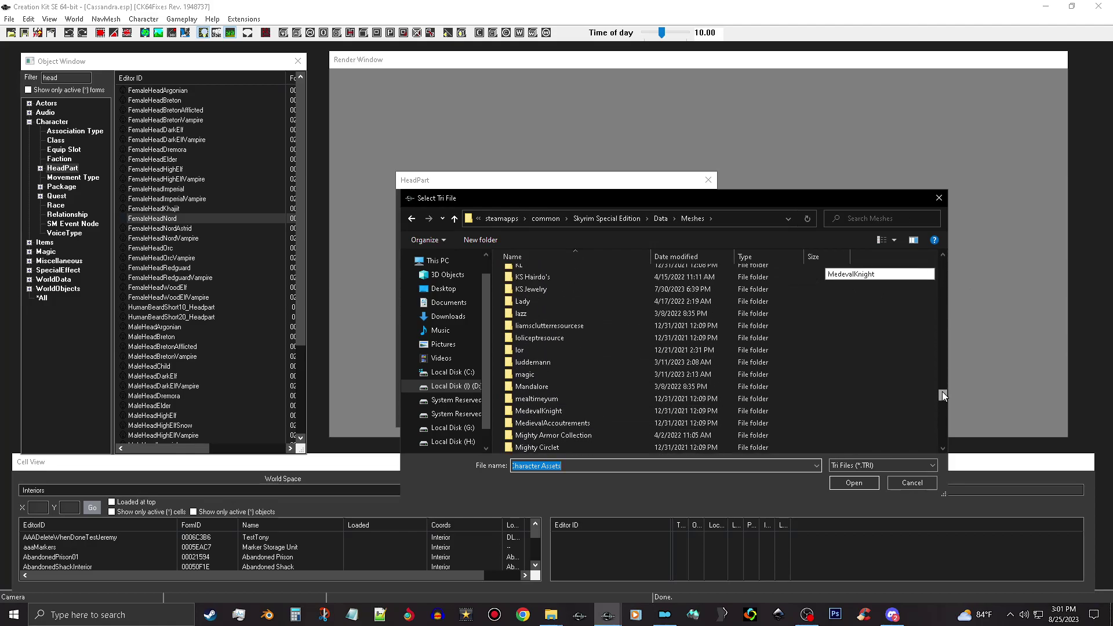
pyautogui.click(541, 269)
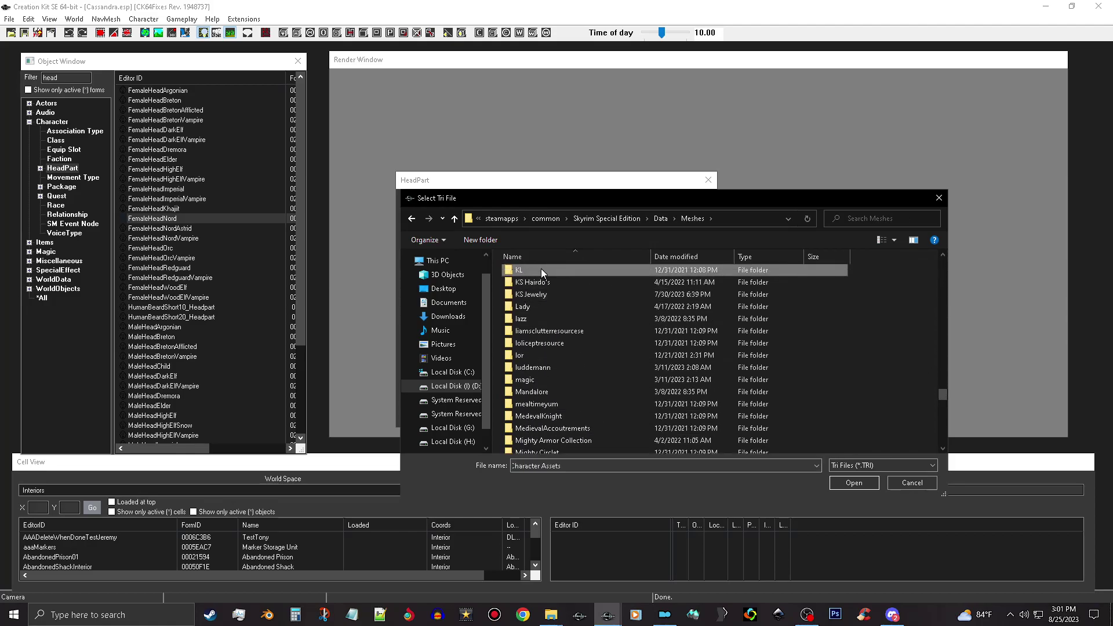
pyautogui.doubleClick(541, 269)
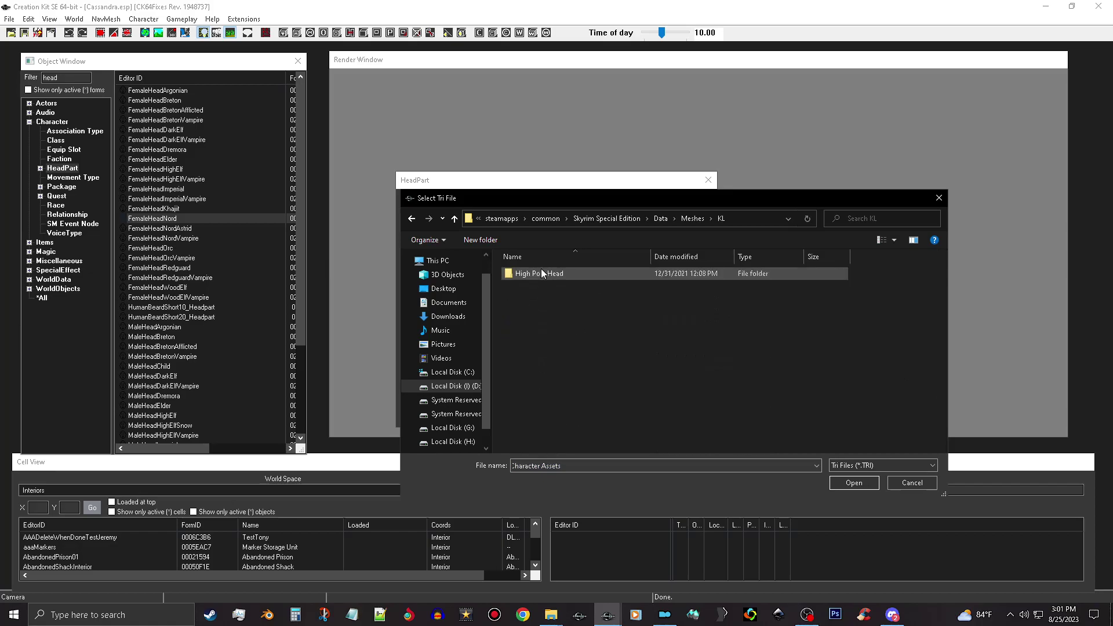
pyautogui.doubleClick(595, 277)
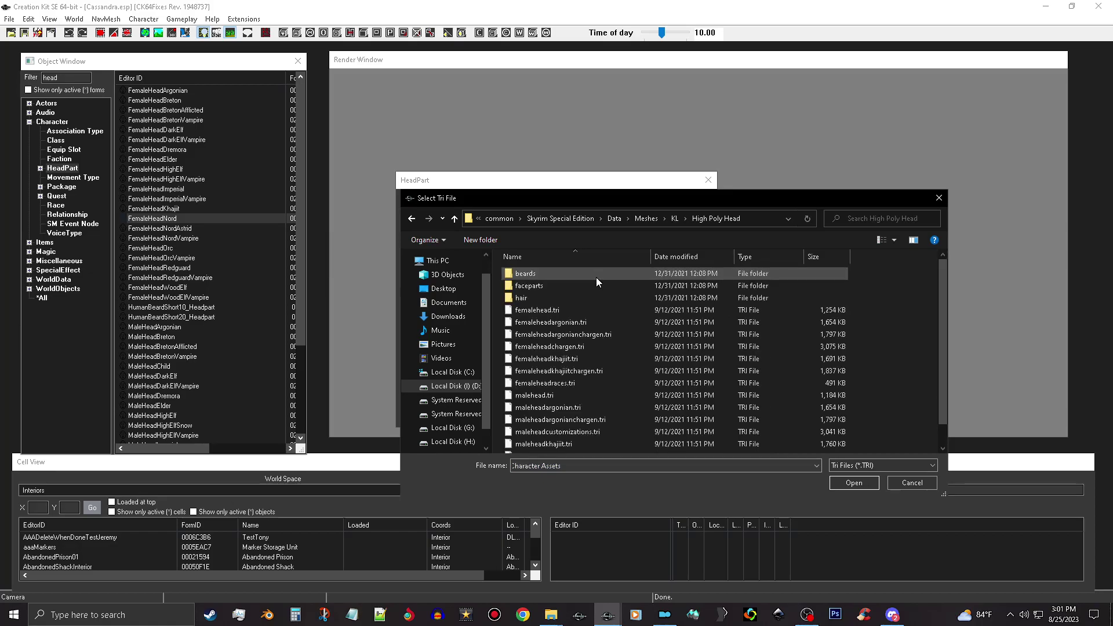
pyautogui.click(588, 347)
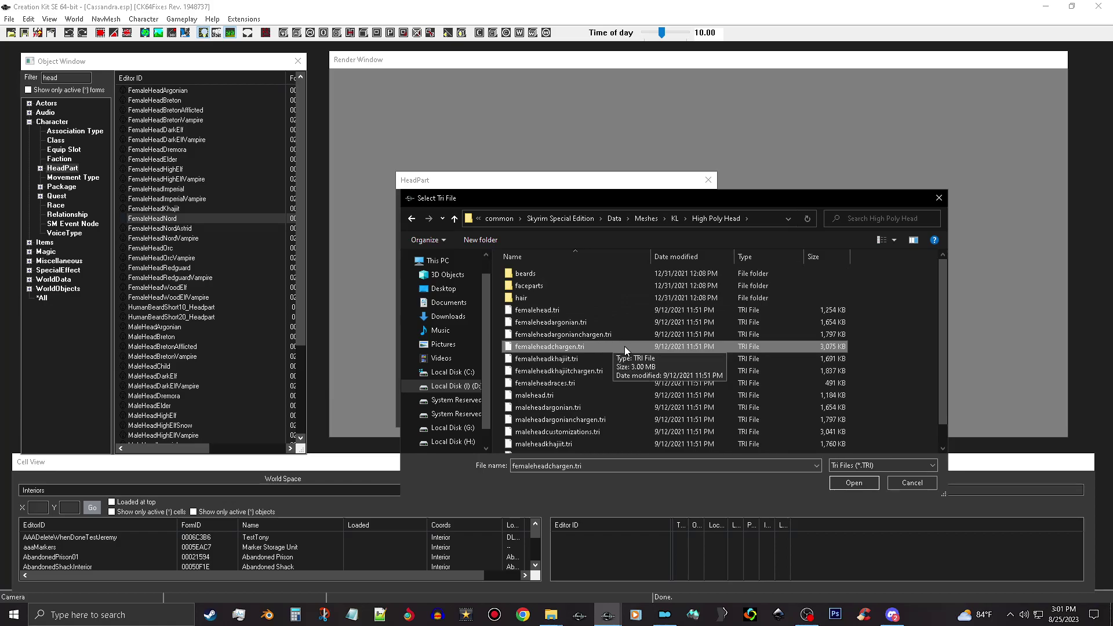
pyautogui.click(624, 346)
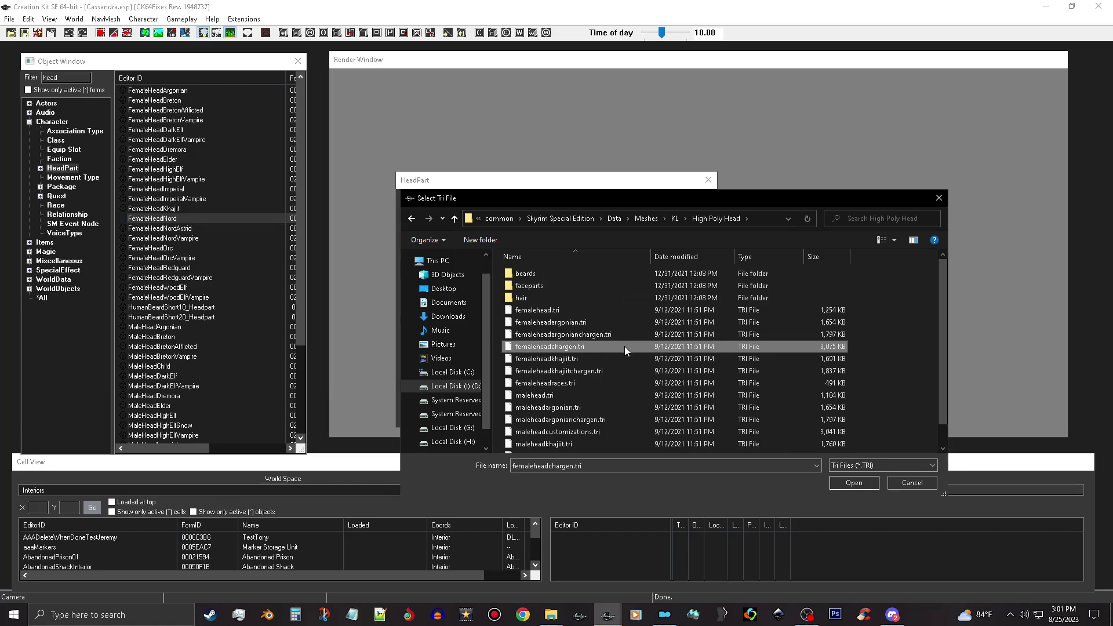
pyautogui.click(857, 490)
# Step: Confirm the femaleheadchargen.tri chargen morph and accept the 000M9_FemaleHeadCassandra head part edits
pyautogui.click(850, 483)
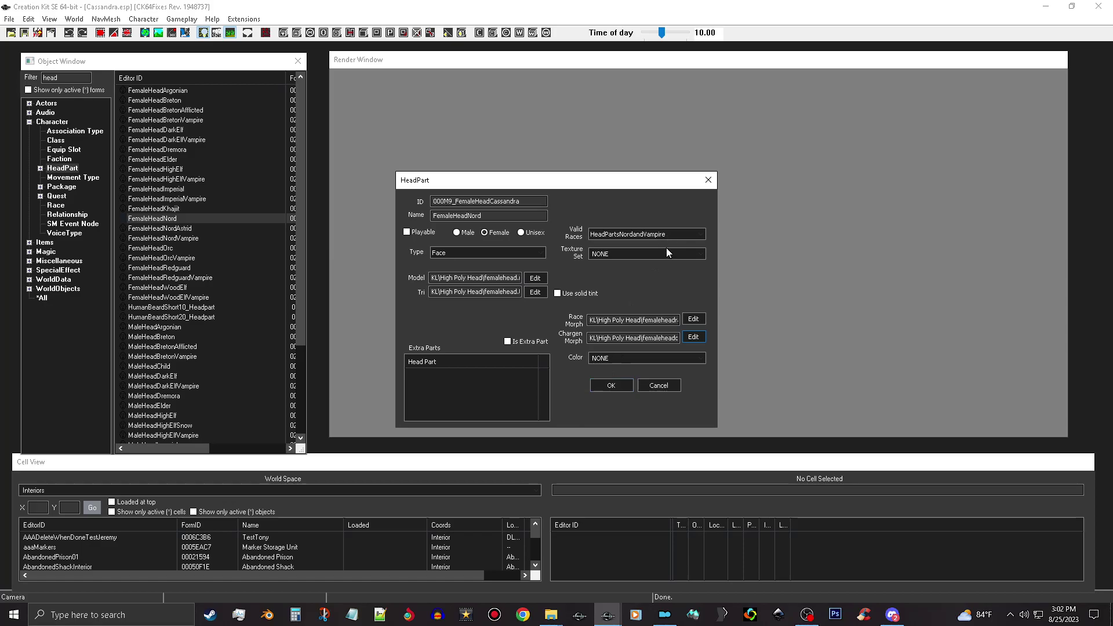
pyautogui.click(613, 388)
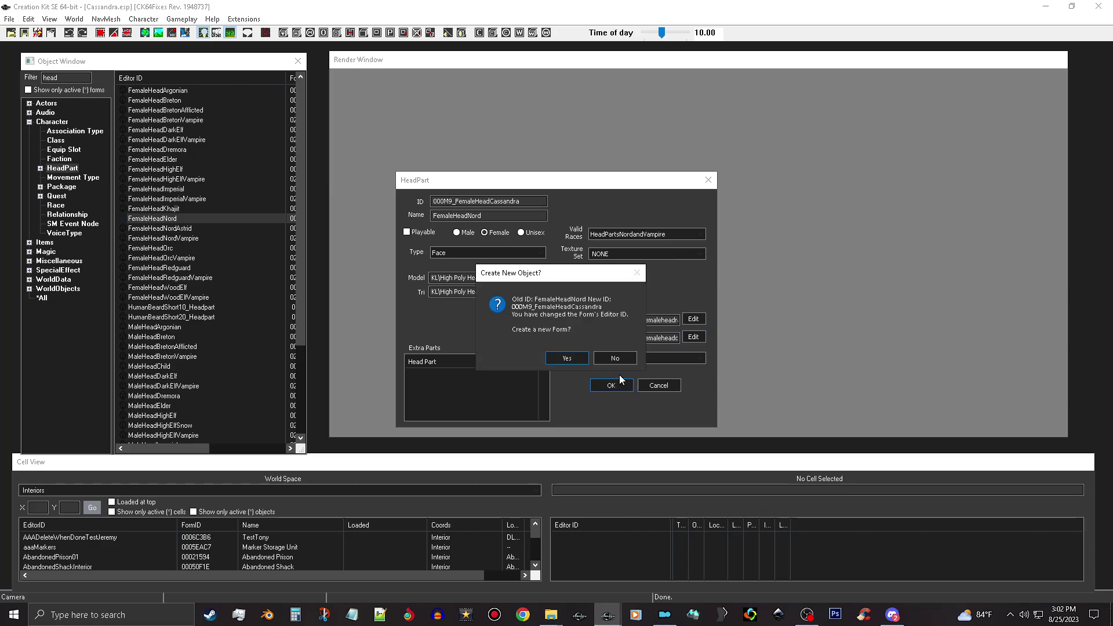
# Step: Create the edited head part as a new 000M9_FemaleHeadCassandra record and assign it the SkinHeadFemaleNord texture set
pyautogui.click(568, 358)
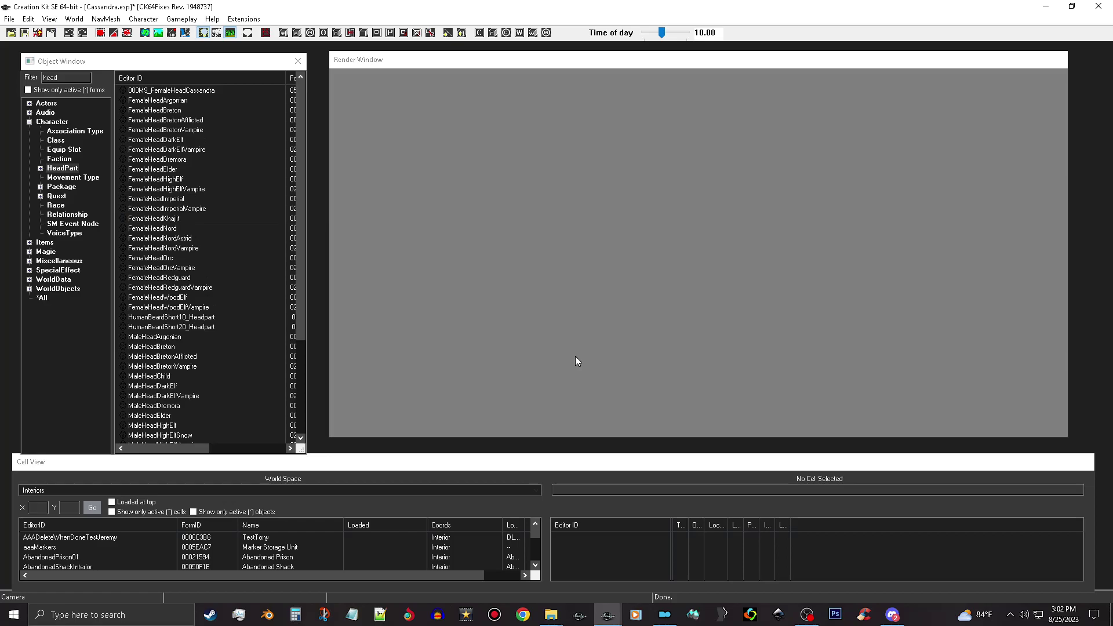
pyautogui.doubleClick(194, 91)
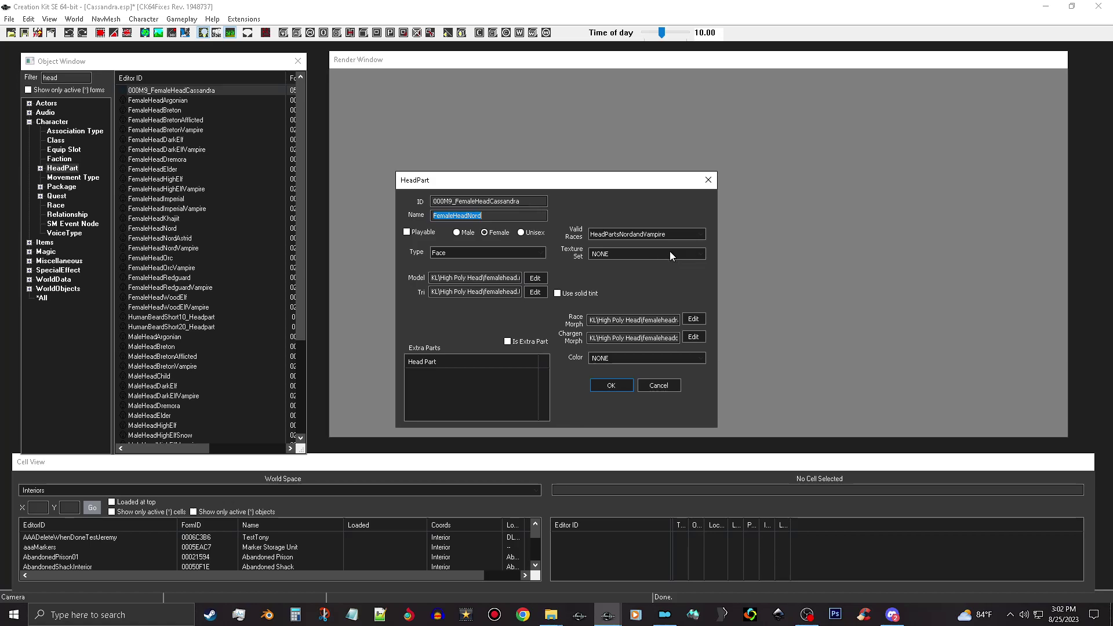
pyautogui.click(668, 253)
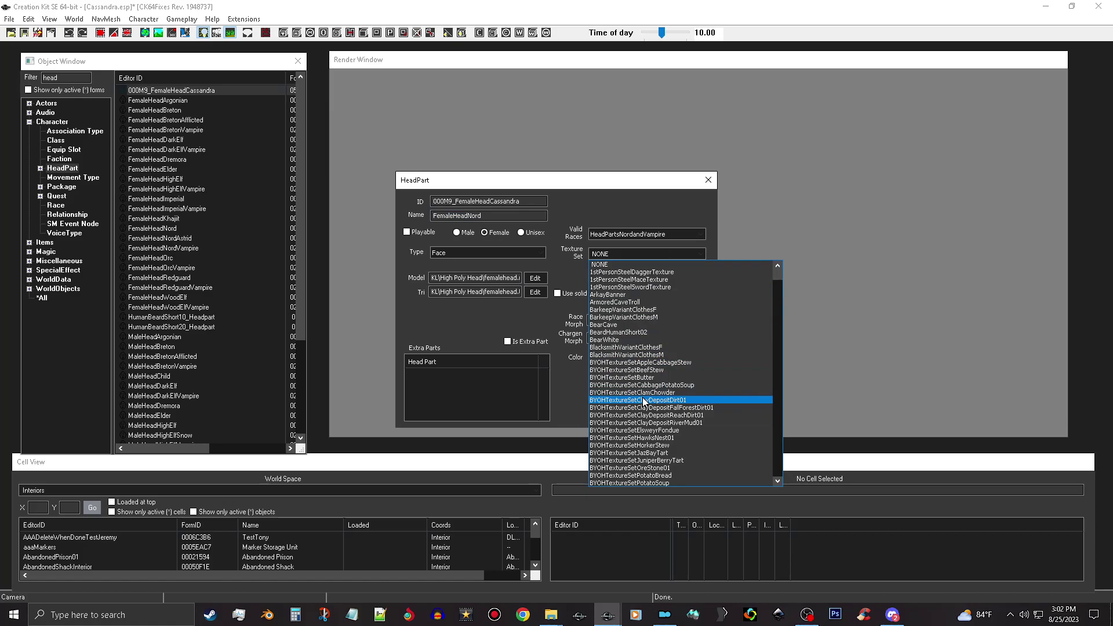
pyautogui.write('skinhead')
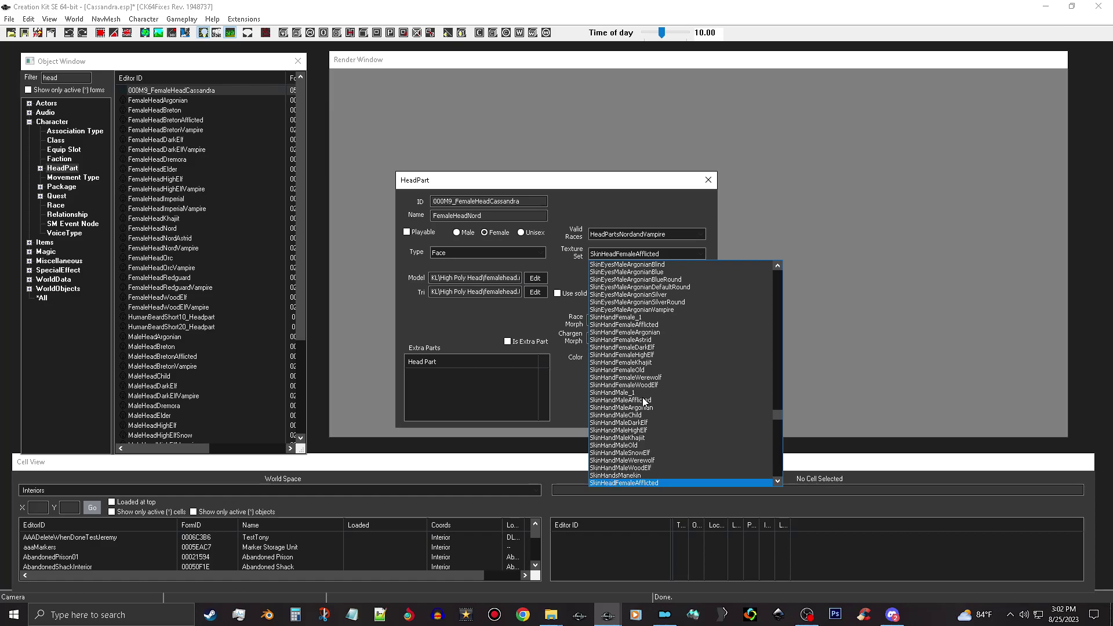
pyautogui.scroll(-2, 684, 455)
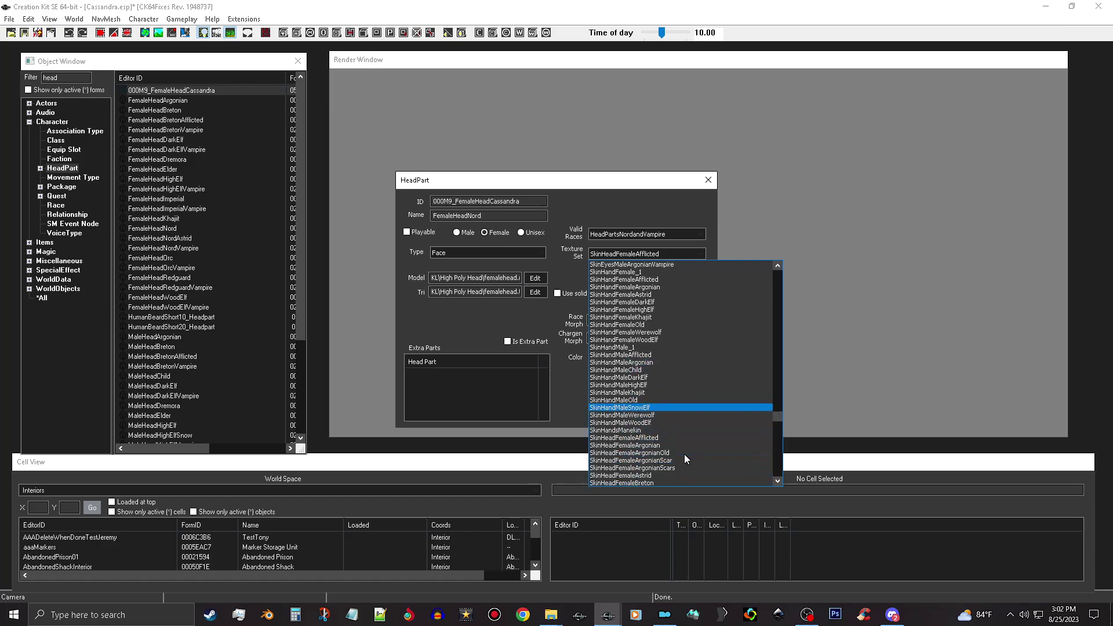
pyautogui.scroll(-2, 710, 425)
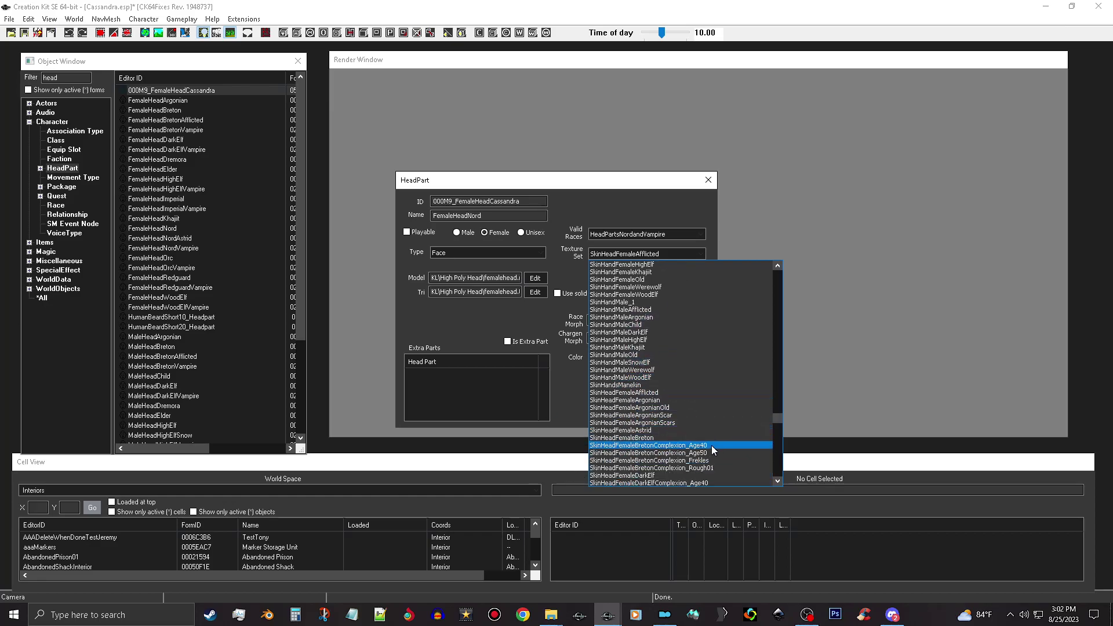
pyautogui.scroll(-8, 709, 452)
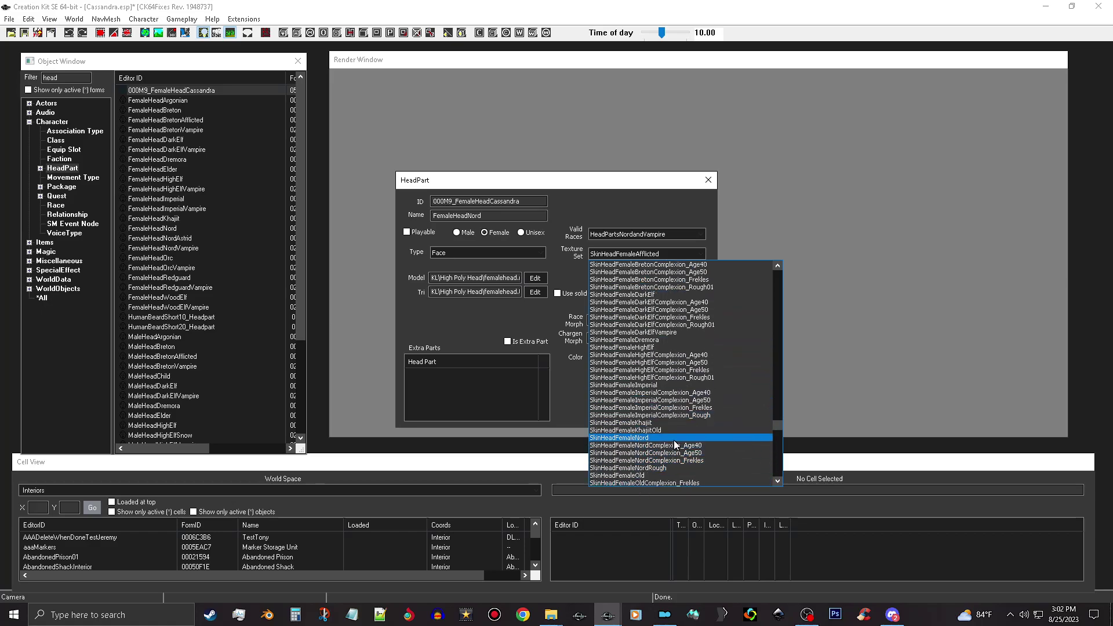
pyautogui.click(676, 438)
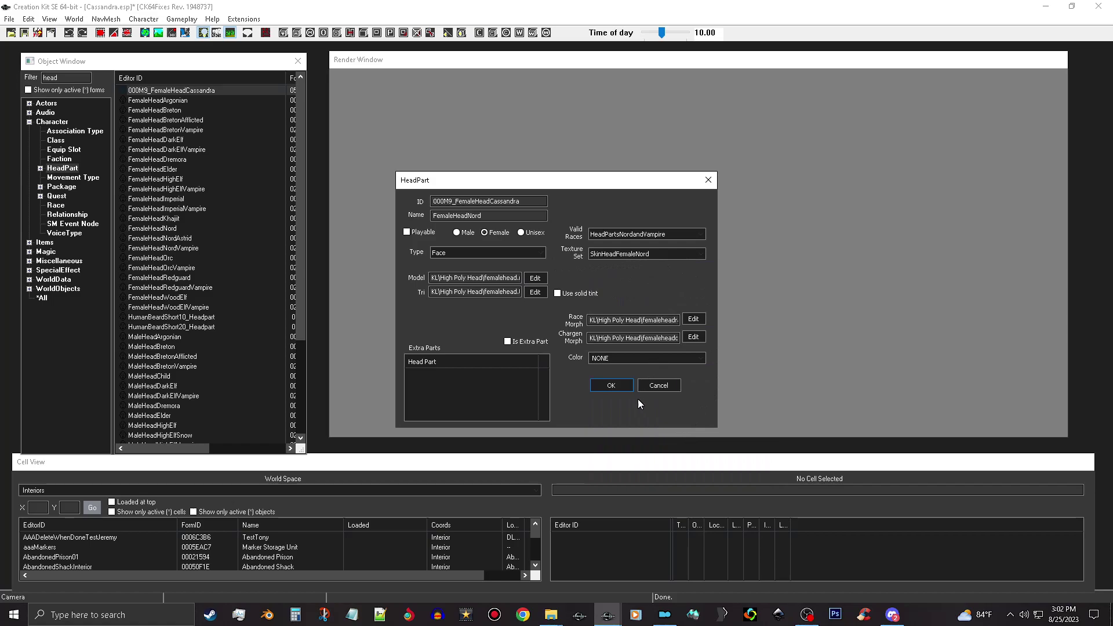
# Step: Accept the HeadPart changes and save Cassandra.esp
pyautogui.click(611, 387)
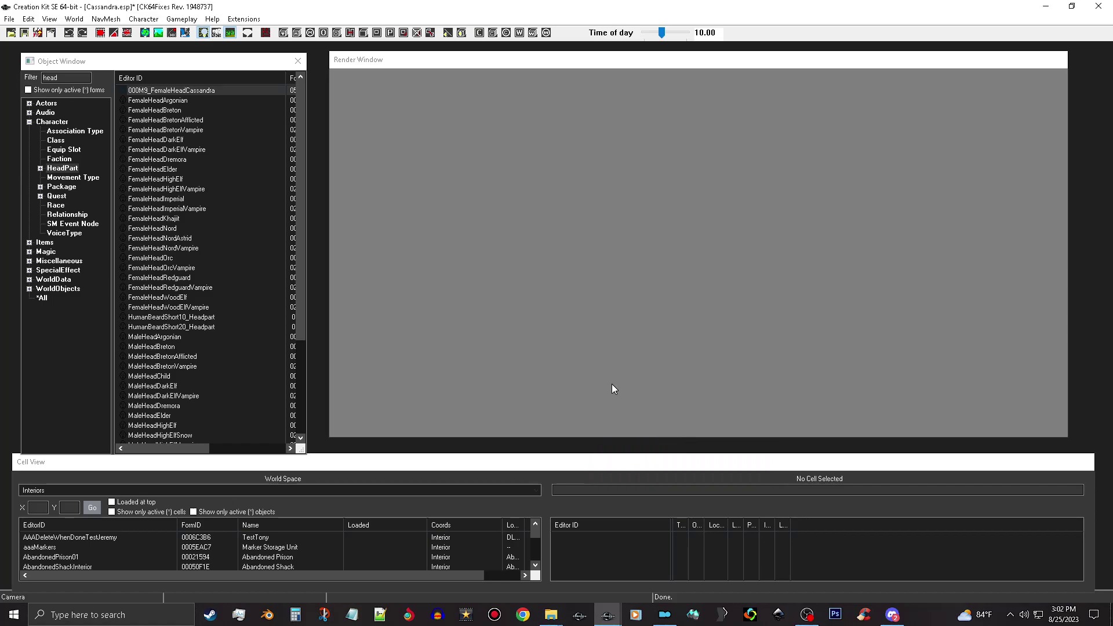
pyautogui.click(25, 33)
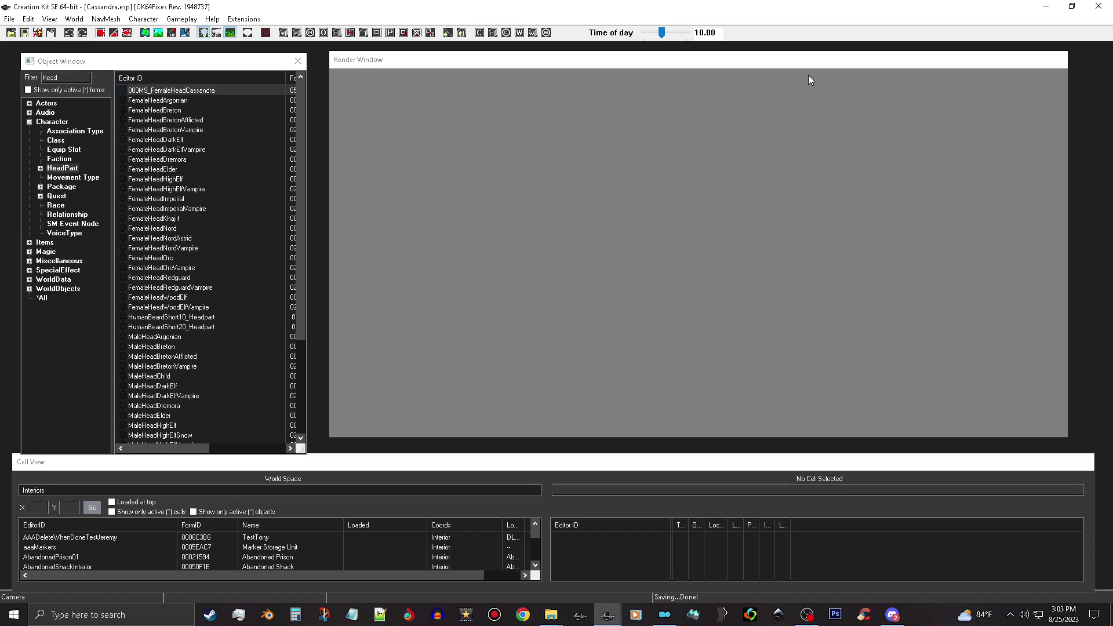